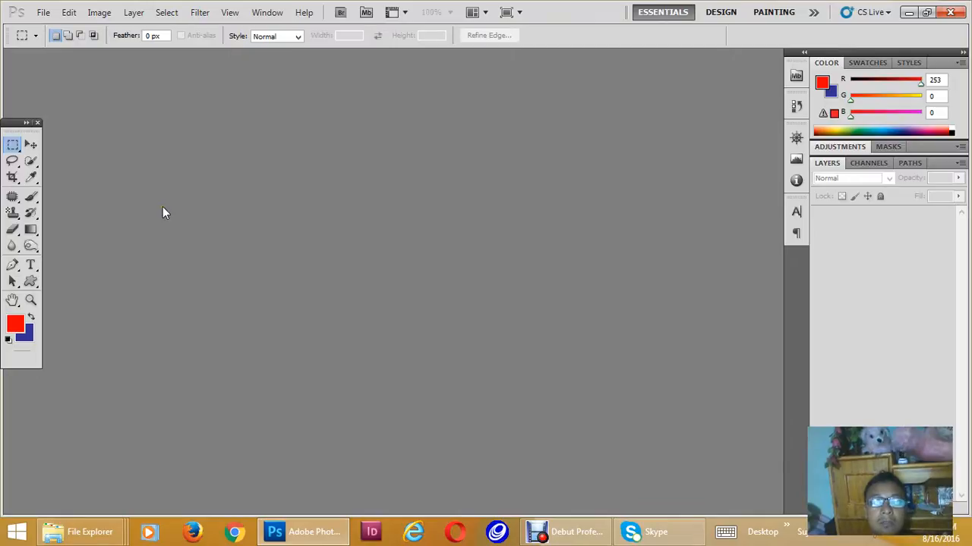
# - Create a new document with the Web preset at 800 x 600 pixels, 72 pixels/inch, in RGB Color
pyautogui.click(43, 12)
pyautogui.click(45, 26)
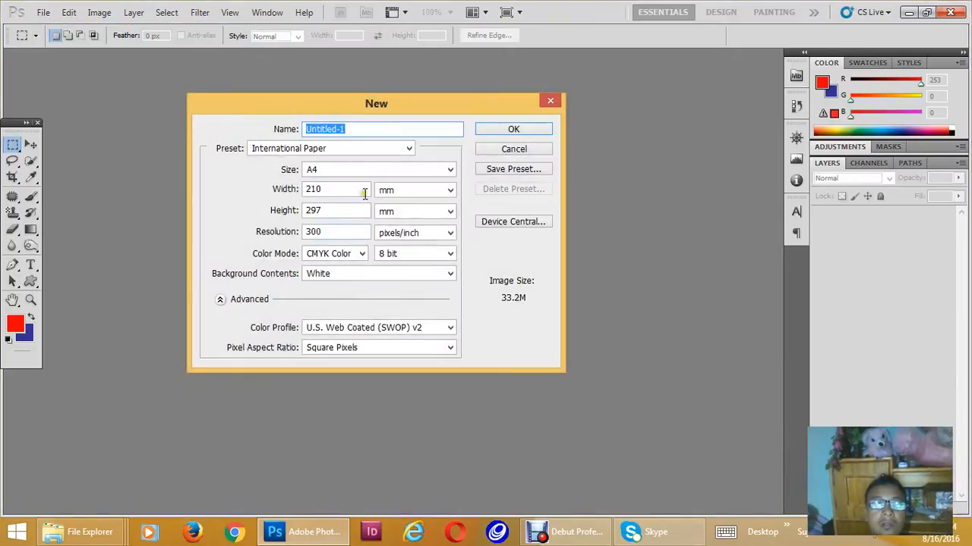
pyautogui.click(368, 174)
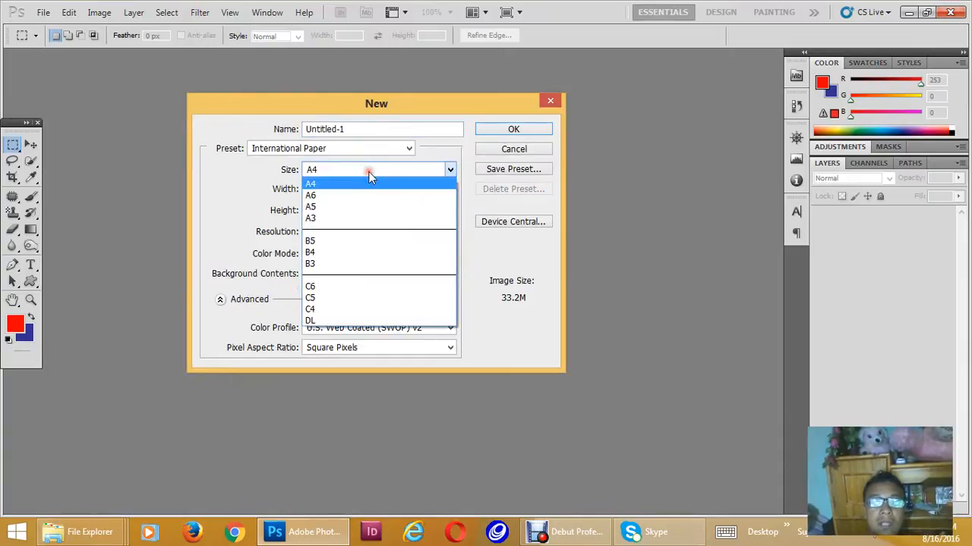
pyautogui.click(368, 174)
pyautogui.click(369, 148)
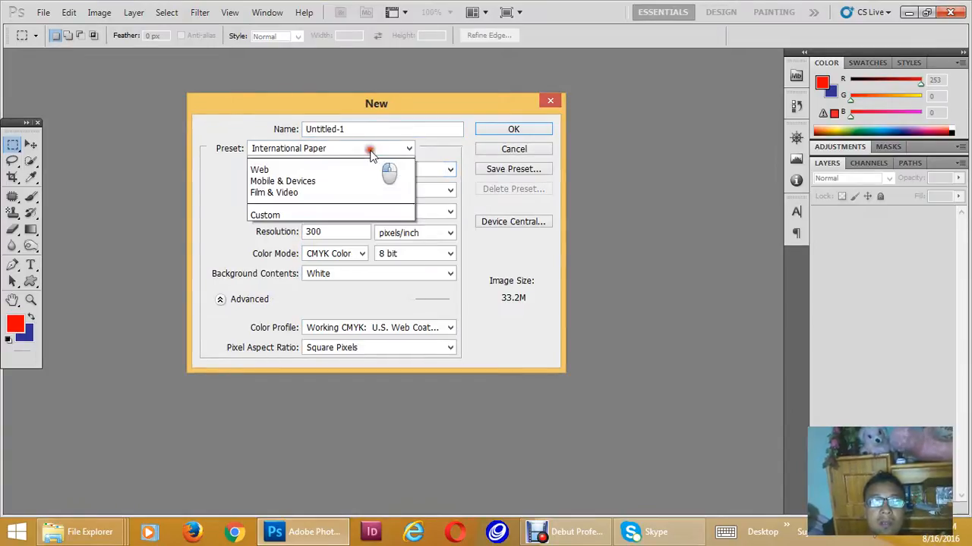
pyautogui.click(314, 243)
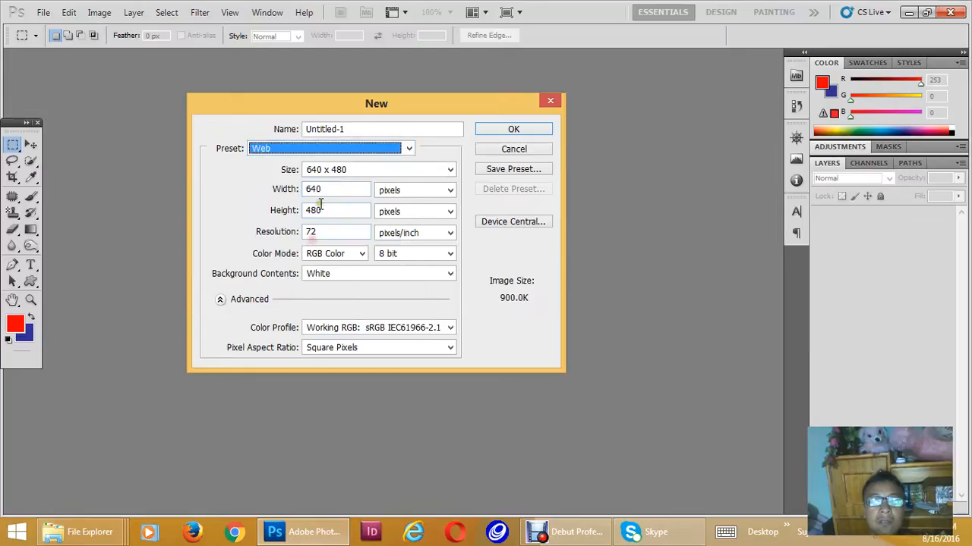
pyautogui.click(349, 175)
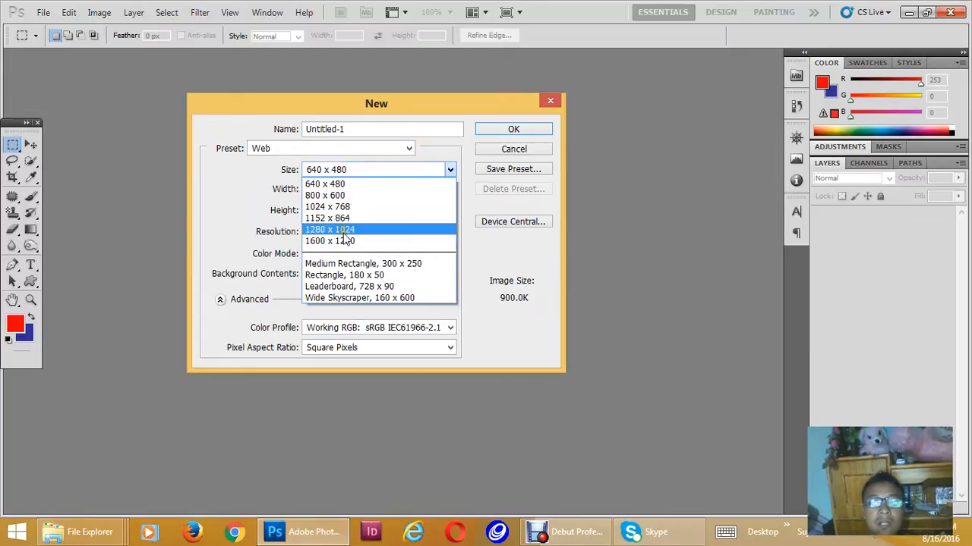
pyautogui.click(364, 195)
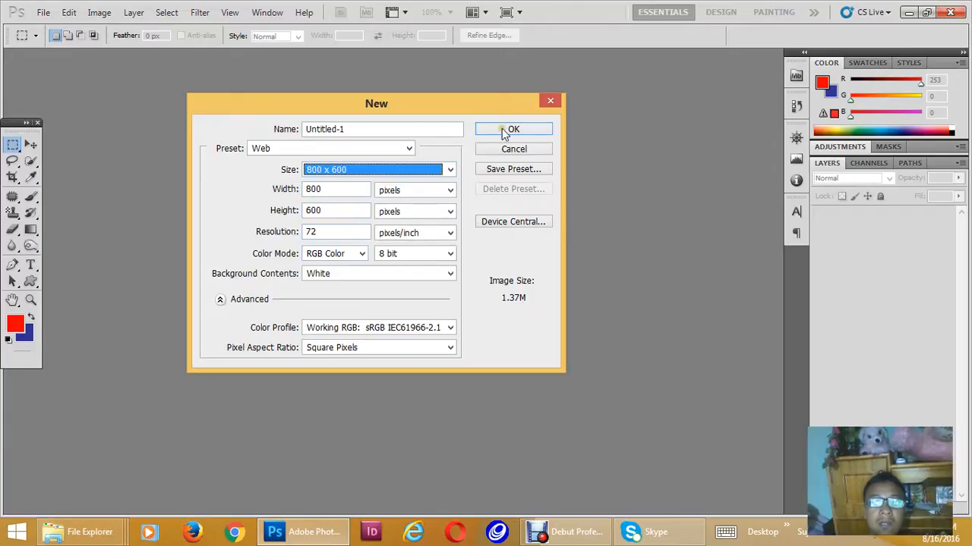
pyautogui.click(348, 253)
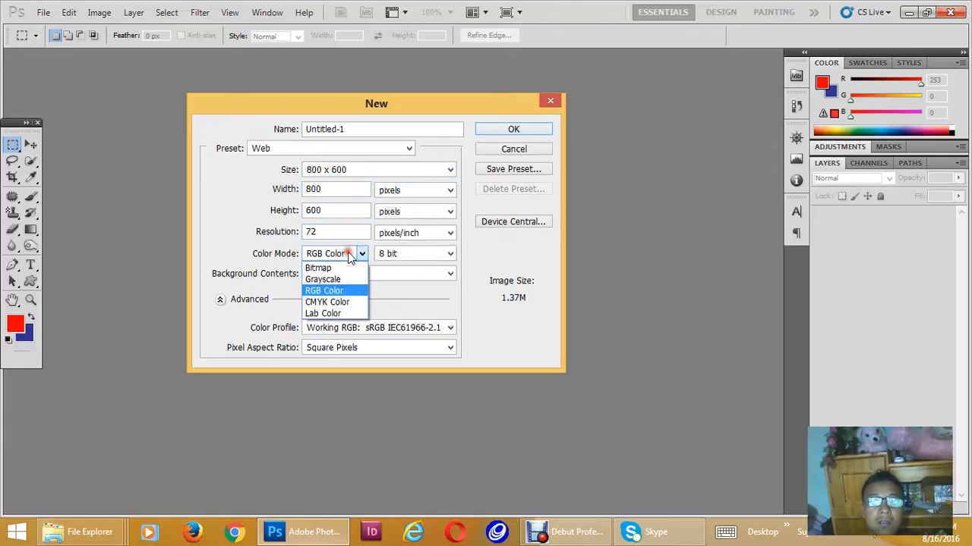
pyautogui.click(337, 302)
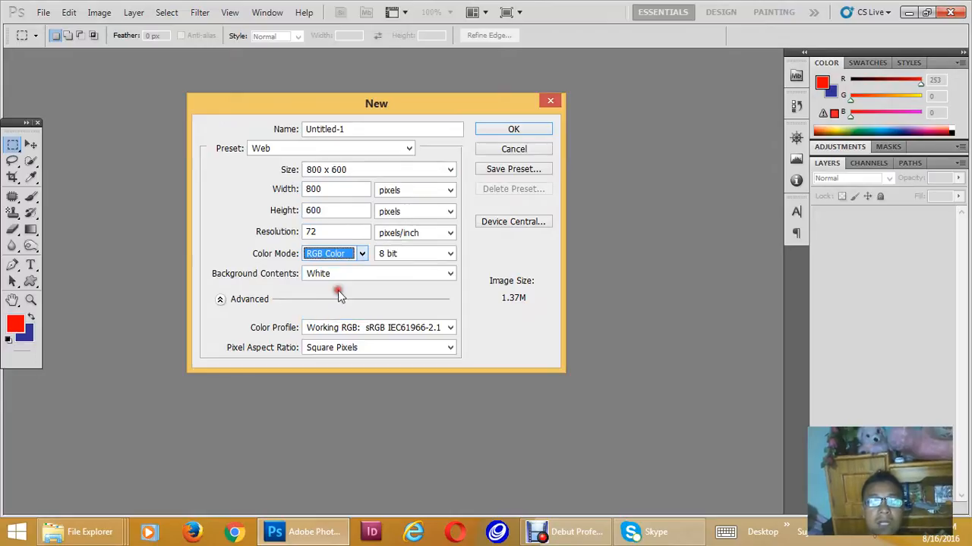
pyautogui.click(531, 133)
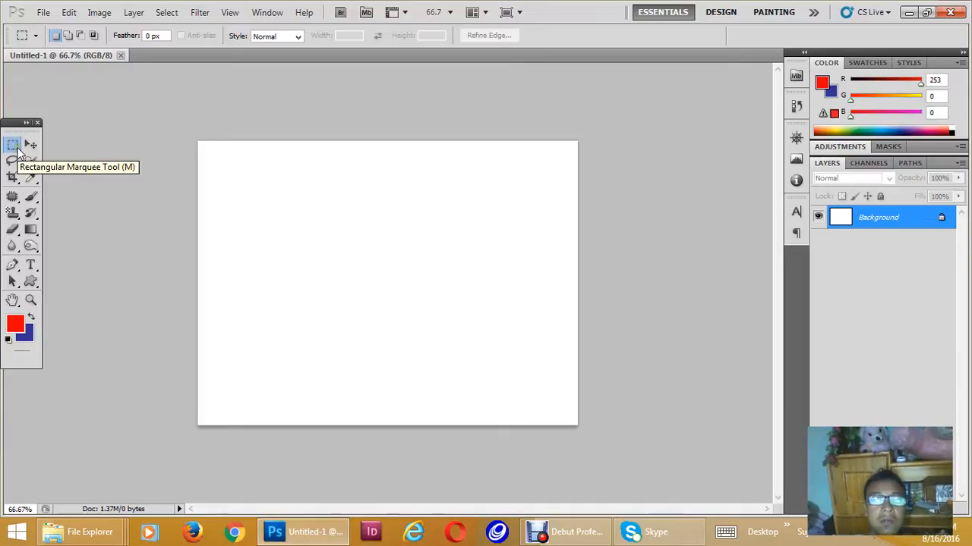
# - Draw a rectangular marquee selection near the middle of the canvas and add a new layer
pyautogui.moveTo(275, 222); pyautogui.dragTo(456, 314)
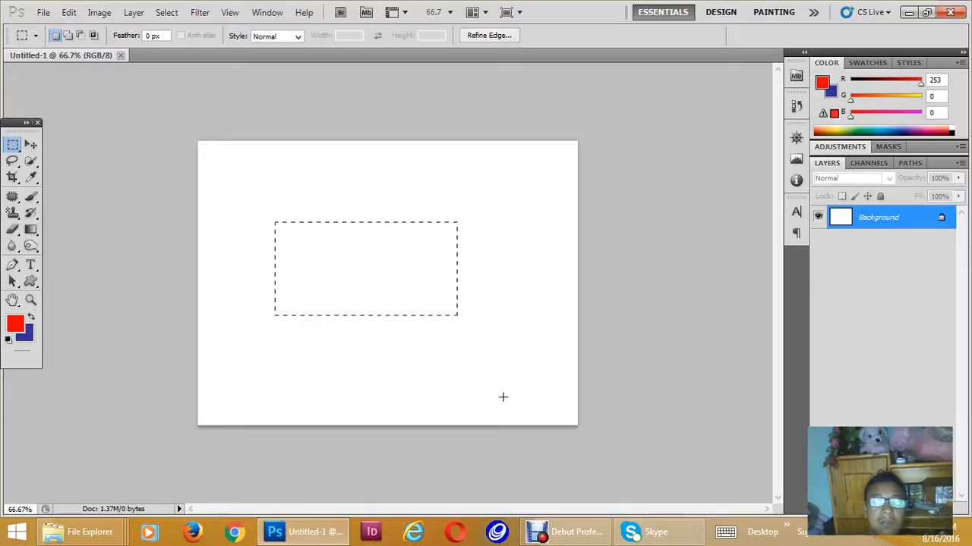
pyautogui.hotkey('ctrl', 'shift', 'n')
pyautogui.press('Return')
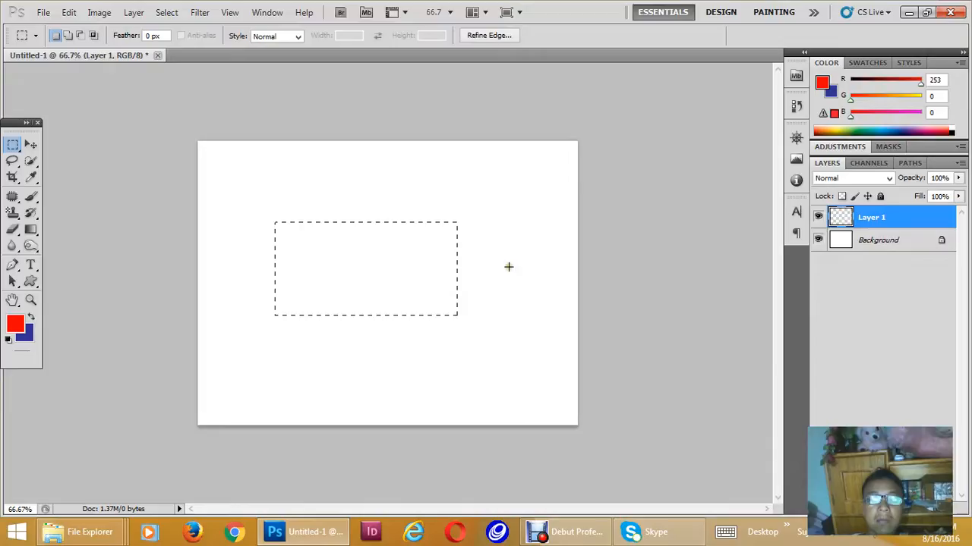
pyautogui.press('alt')
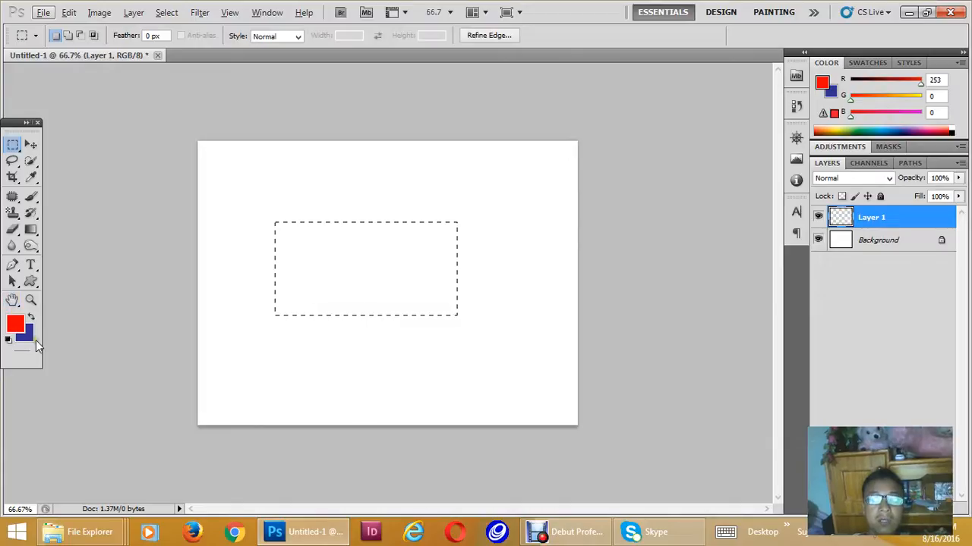
pyautogui.press('alt')
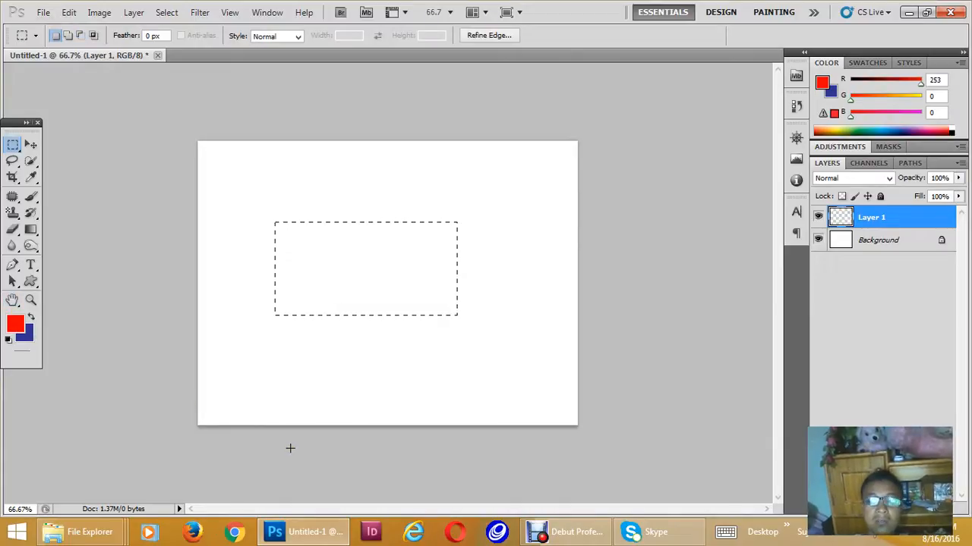
pyautogui.press('alt')
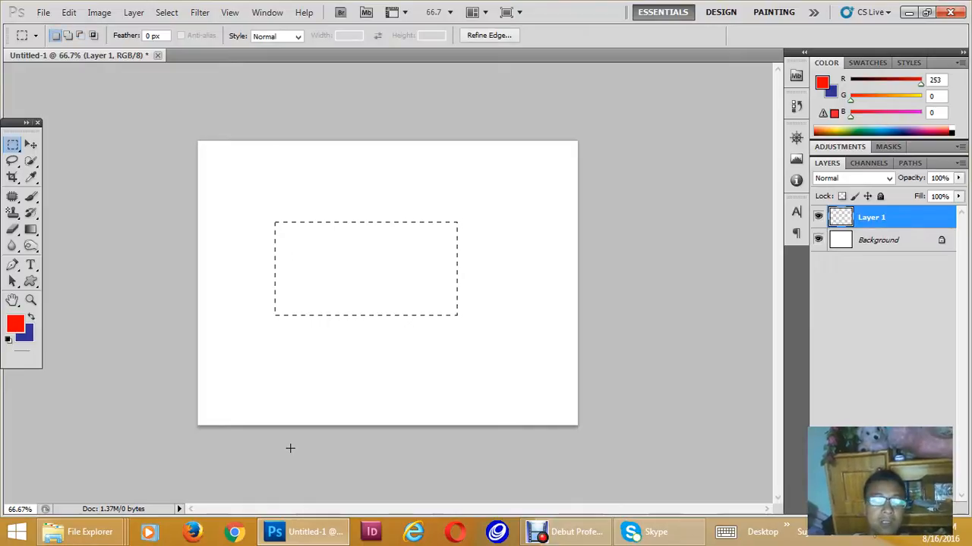
# - Replace the selection with a wider rectangular one and fill it with the red foreground colour
pyautogui.click(326, 119)
pyautogui.moveTo(261, 211); pyautogui.dragTo(490, 299)
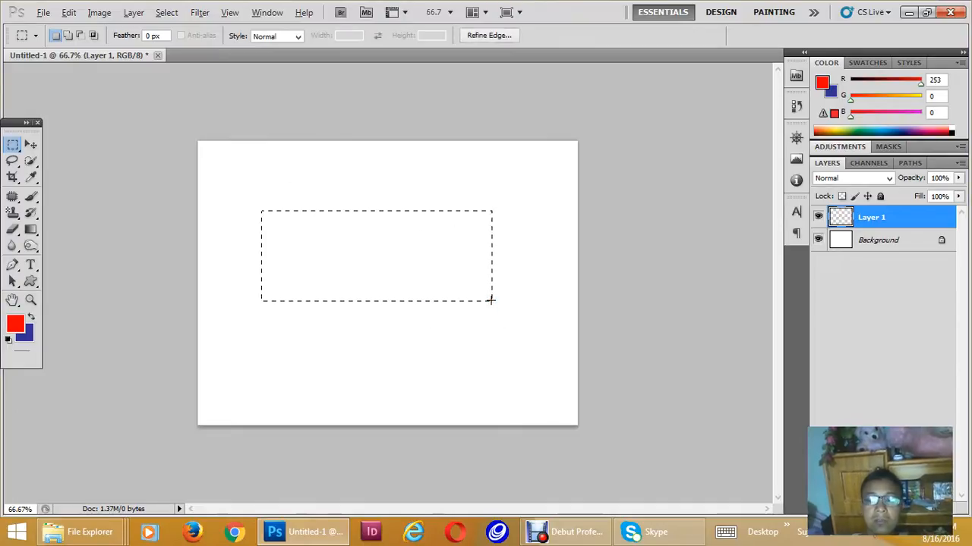
pyautogui.hotkey('alt', 'BackSpace')
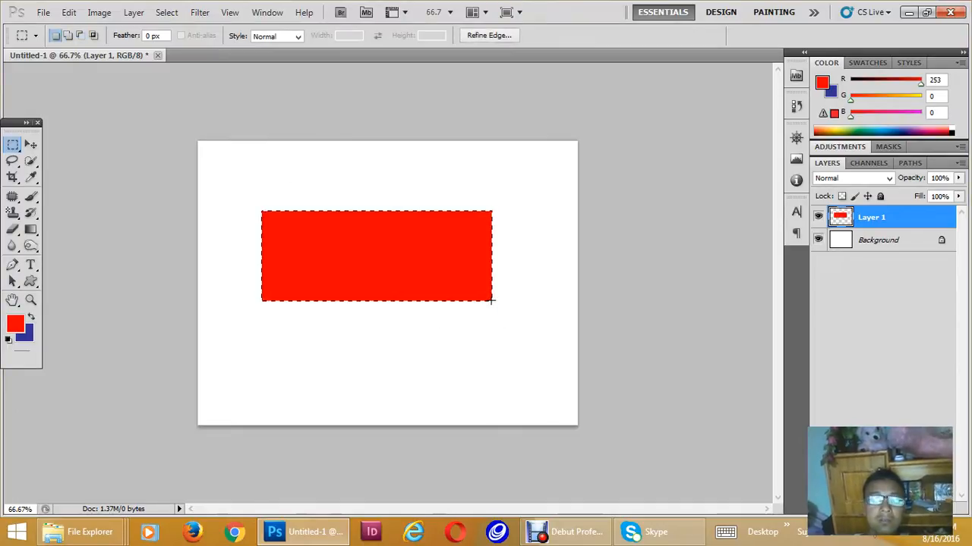
# - Deselect and move the red rectangle slightly down the canvas, and delete its layer
pyautogui.hotkey('ctrl', 'd')
pyautogui.press('v')
pyautogui.moveTo(395, 261); pyautogui.dragTo(384, 282)
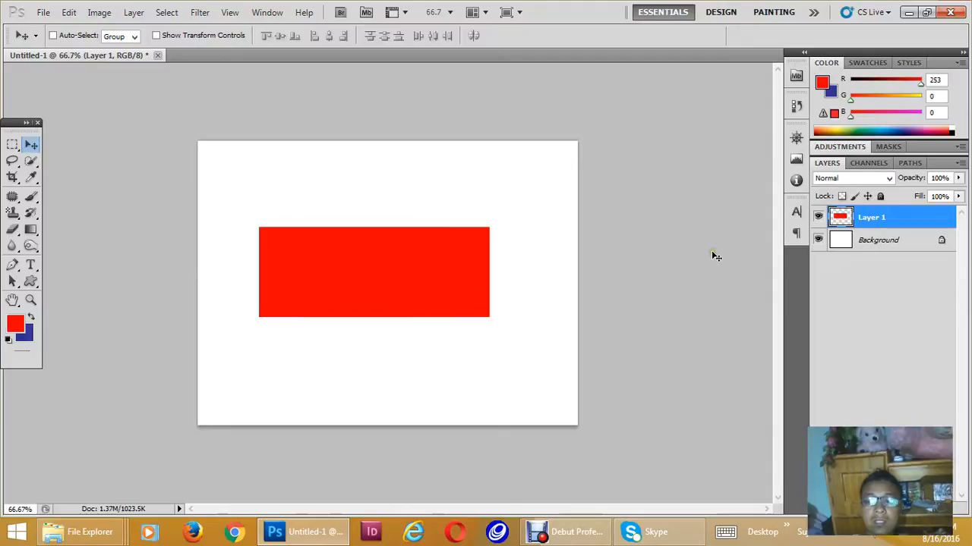
pyautogui.press('Delete')
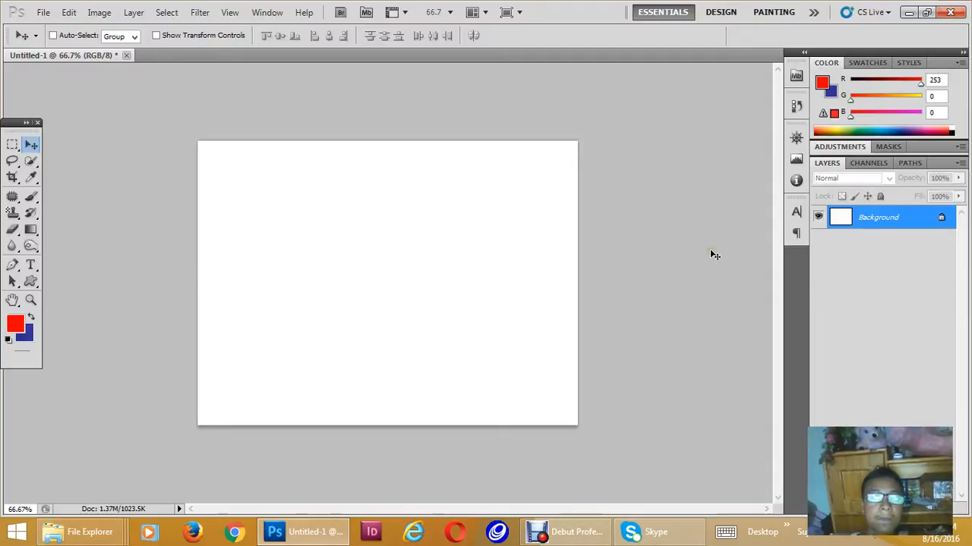
# - Draw an elliptical selection on the canvas with the Elliptical Marquee Tool and deselect it
pyautogui.click(6, 144)
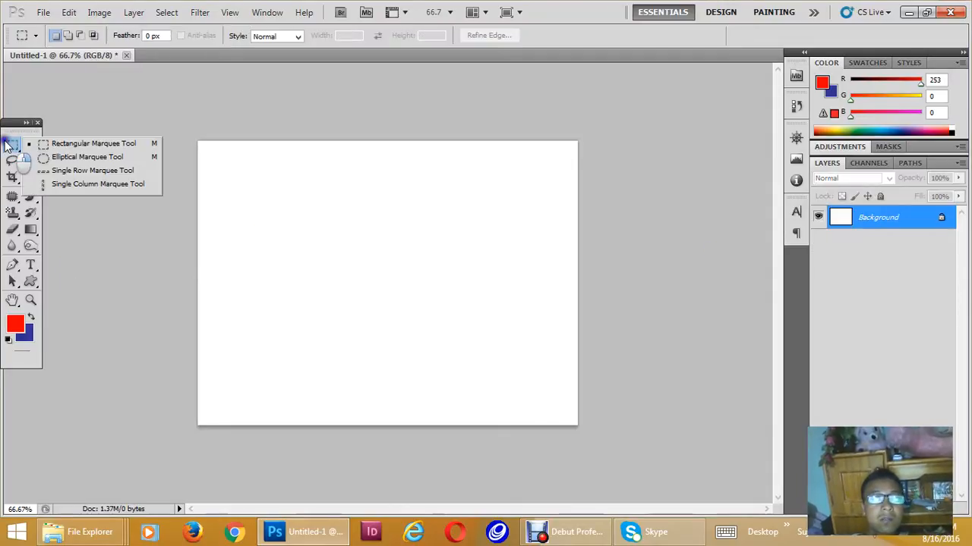
pyautogui.click(61, 157)
pyautogui.moveTo(375, 200); pyautogui.dragTo(532, 354)
pyautogui.click(467, 336)
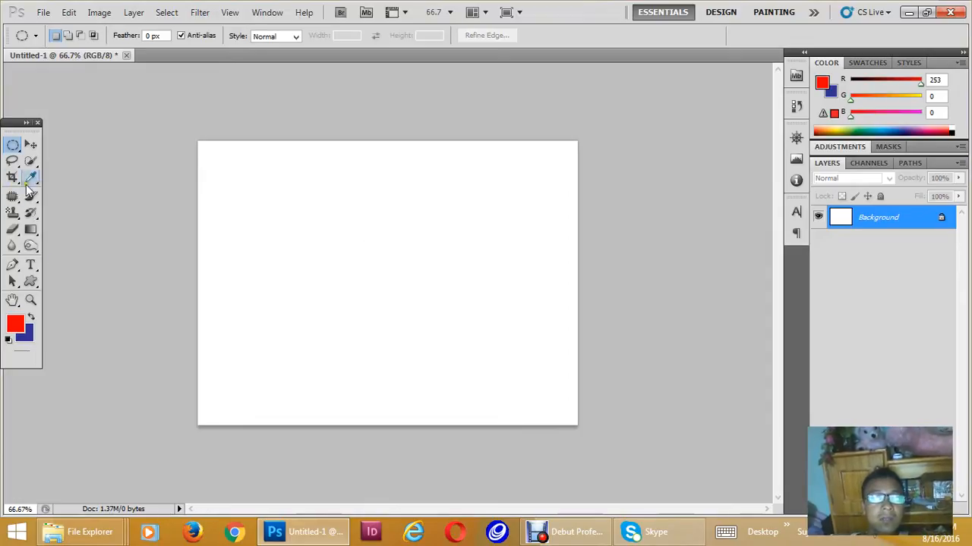
# - Draw a roughly circular freehand selection in the middle of the canvas with the Lasso Tool
pyautogui.click(12, 161)
pyautogui.click(55, 167)
pyautogui.moveTo(342, 241)
pyautogui.mouseDown()
pyautogui.moveTo(486, 238)
pyautogui.moveTo(361, 229)
pyautogui.mouseUp()
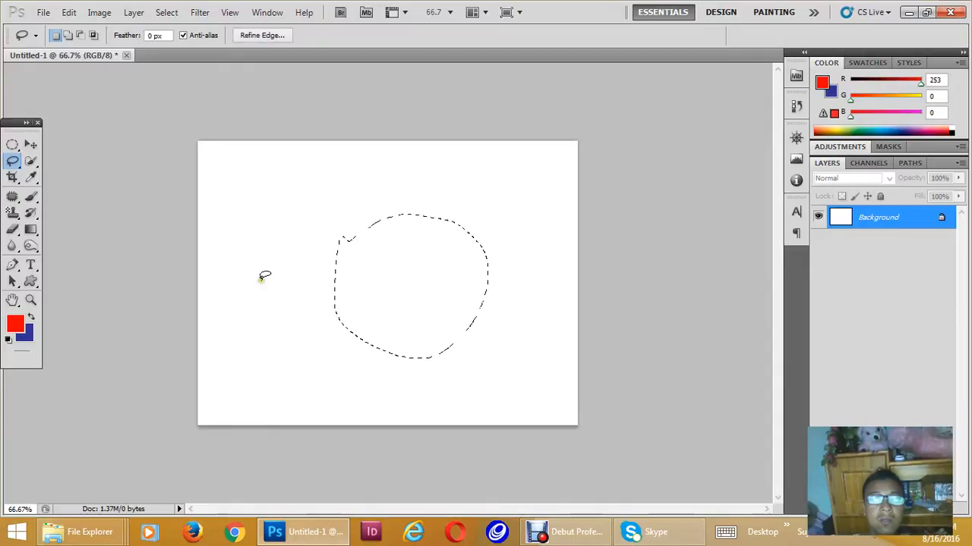
# - Draw a closed, straight-sided selection with a notch on its left side using the Polygonal Lasso Tool
pyautogui.click(12, 161)
pyautogui.click(47, 173)
pyautogui.click(300, 224)
pyautogui.click(354, 186)
pyautogui.click(481, 219)
pyautogui.click(465, 343)
pyautogui.click(331, 371)
pyautogui.click(315, 302)
pyautogui.click(345, 270)
pyautogui.click(341, 259)
pyautogui.click(292, 247)
pyautogui.click(292, 228)
pyautogui.click(301, 224)
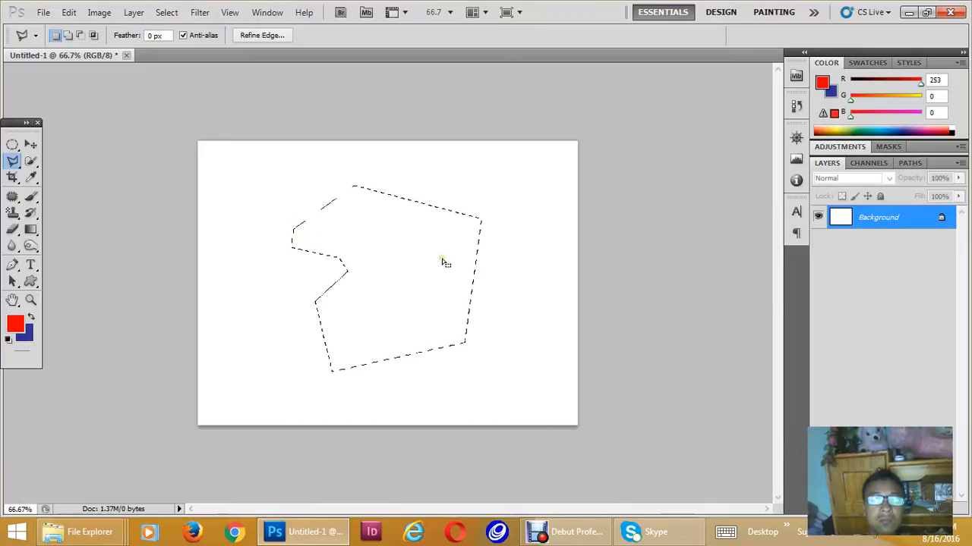
# - Cycle through the screen modes back to the standard view, leaving the canvas without a selection
pyautogui.press('f')
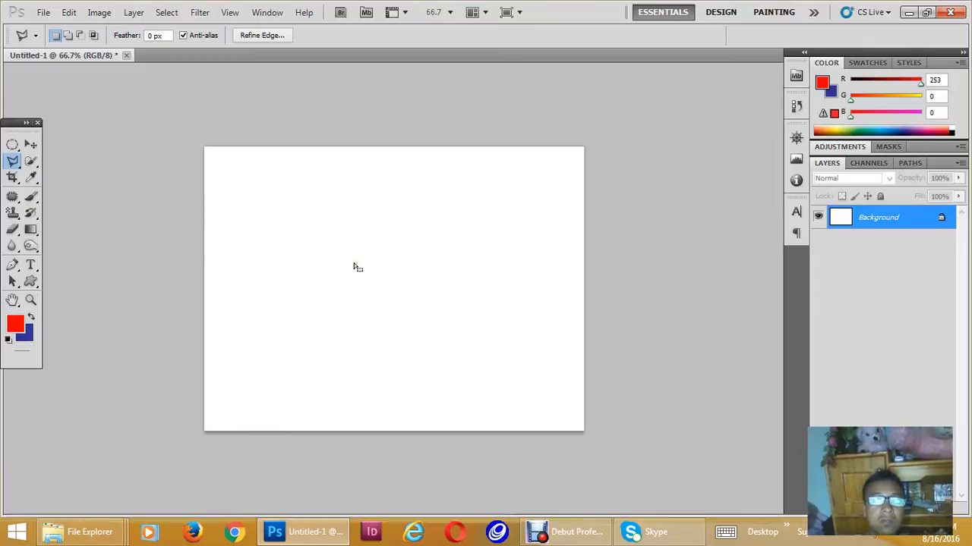
pyautogui.press('f')
pyautogui.press('f')
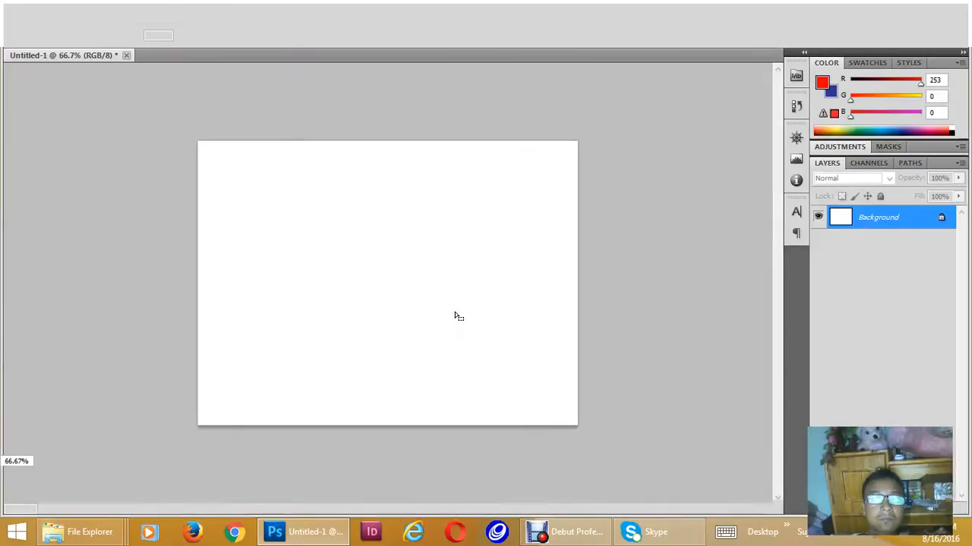
pyautogui.click(420, 308)
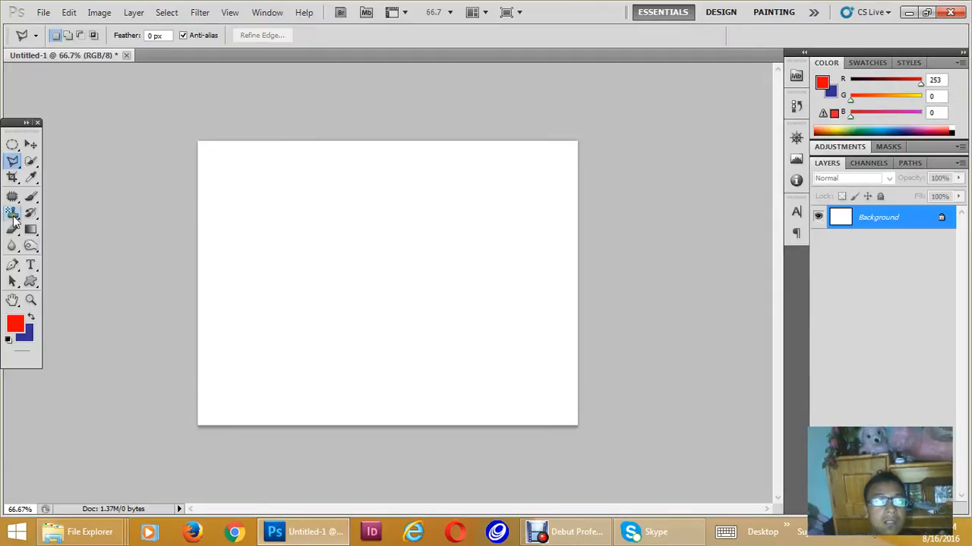
# - Trace a closed irregular selection around the middle of the canvas with the Magnetic Lasso Tool and deselect it
pyautogui.click(13, 163)
pyautogui.click(58, 187)
pyautogui.click(320, 286)
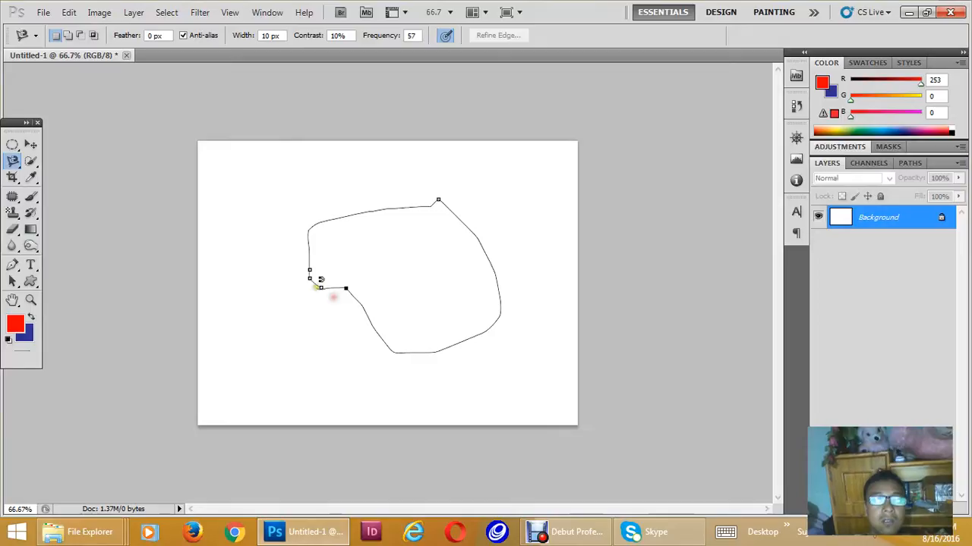
pyautogui.click(324, 287)
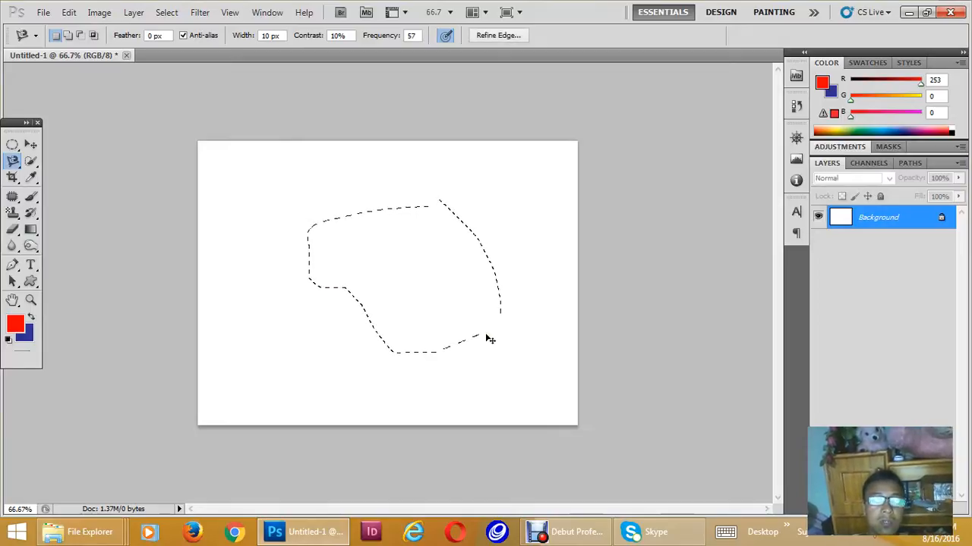
pyautogui.hotkey('ctrl', 'd')
# - Draw a closed Pen path that arches across the canvas and loops around below it, and convert it to a selection
pyautogui.click(13, 265)
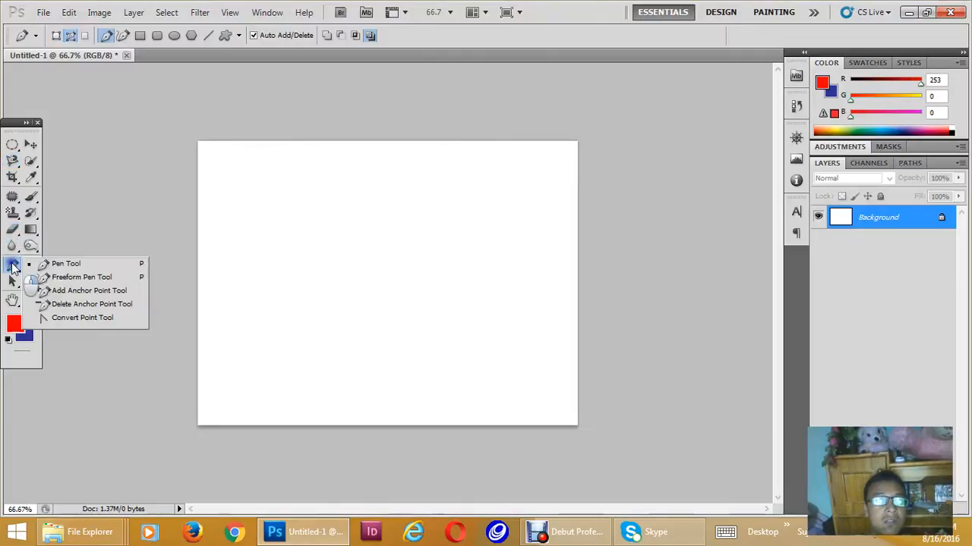
pyautogui.click(66, 267)
pyautogui.click(186, 346)
pyautogui.moveTo(498, 316)
pyautogui.mouseDown()
pyautogui.moveTo(547, 354)
pyautogui.moveTo(686, 396)
pyautogui.mouseUp()
pyautogui.moveTo(614, 332); pyautogui.dragTo(688, 280)
pyautogui.click(562, 270)
pyautogui.click(686, 445)
pyautogui.click(494, 488)
pyautogui.click(396, 497)
pyautogui.click(261, 497)
pyautogui.click(95, 489)
pyautogui.click(39, 405)
pyautogui.click(186, 346)
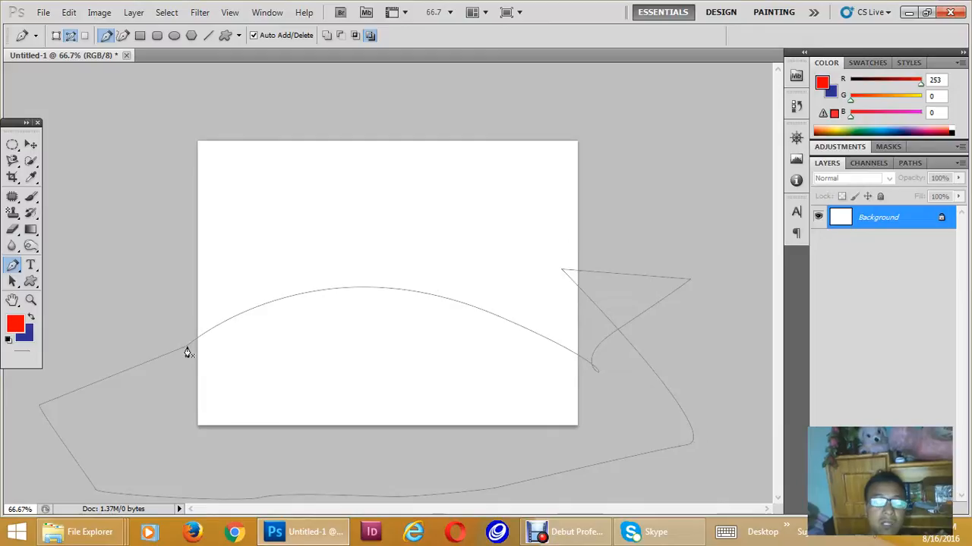
pyautogui.hotkey('ctrl', 'Return')
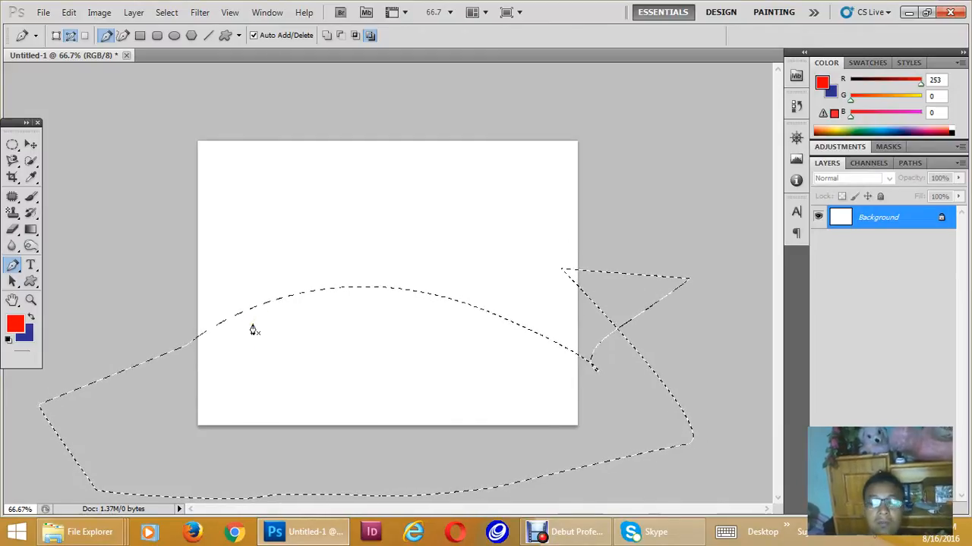
# - Add a new layer and fill the arched selection with the red foreground colour
pyautogui.hotkey('ctrl', 'shift', 'n')
pyautogui.press('Return')
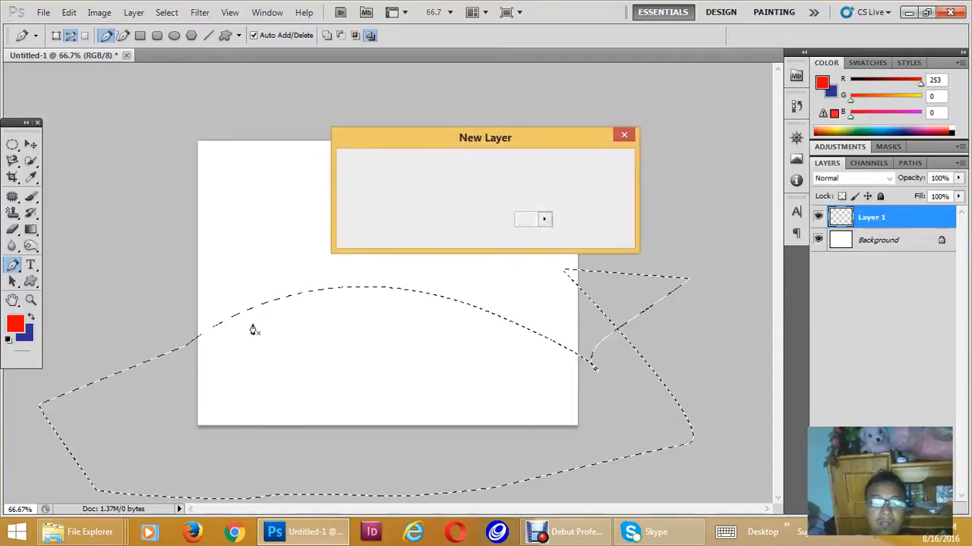
pyautogui.hotkey('alt', 'BackSpace')
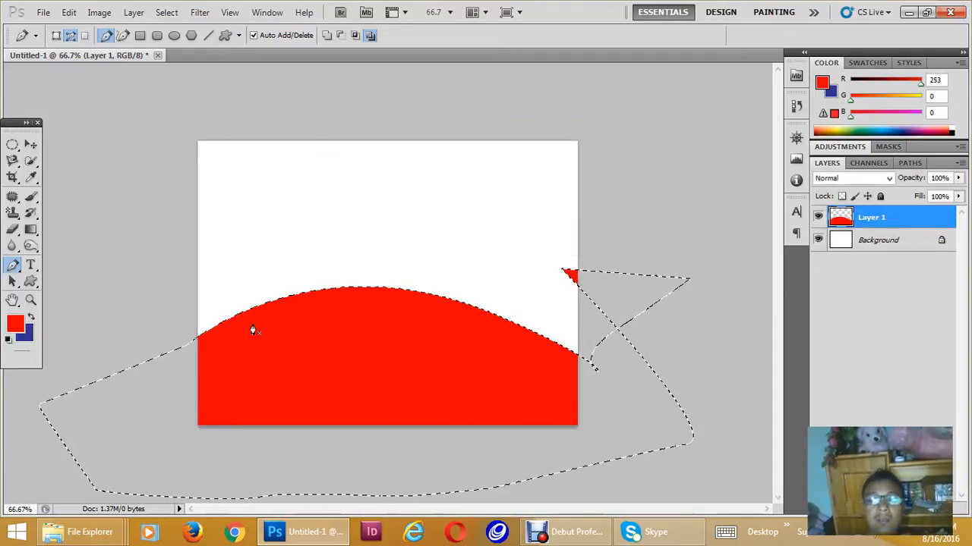
# - Deselect and try moving the red arched shape to the upper part of the canvas, undoing the move
pyautogui.hotkey('ctrl', 'd')
pyautogui.press('v')
pyautogui.moveTo(362, 362); pyautogui.dragTo(394, 239)
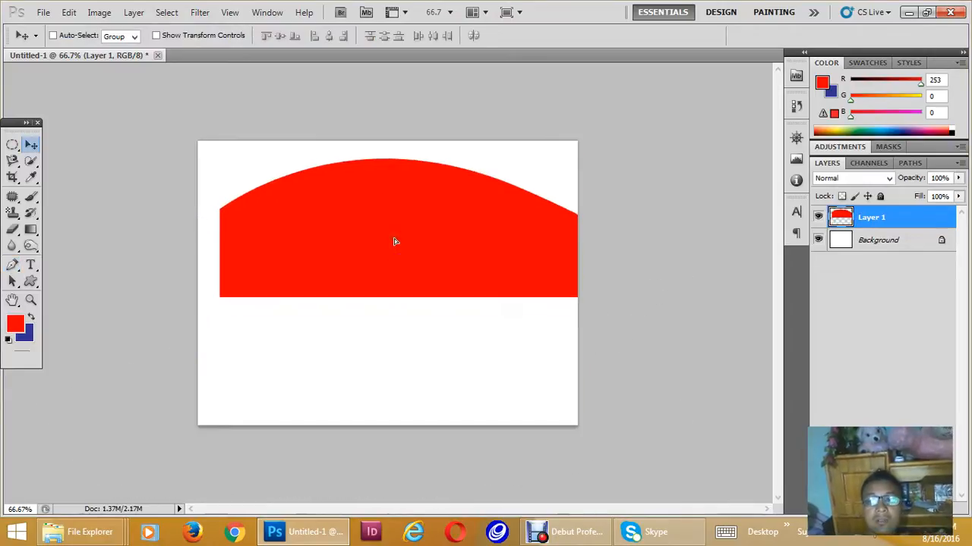
pyautogui.hotkey('ctrl', 'z')
# - Delete the layer holding the red arched shape
pyautogui.click(894, 240)
pyautogui.click(886, 218)
pyautogui.press('Delete')
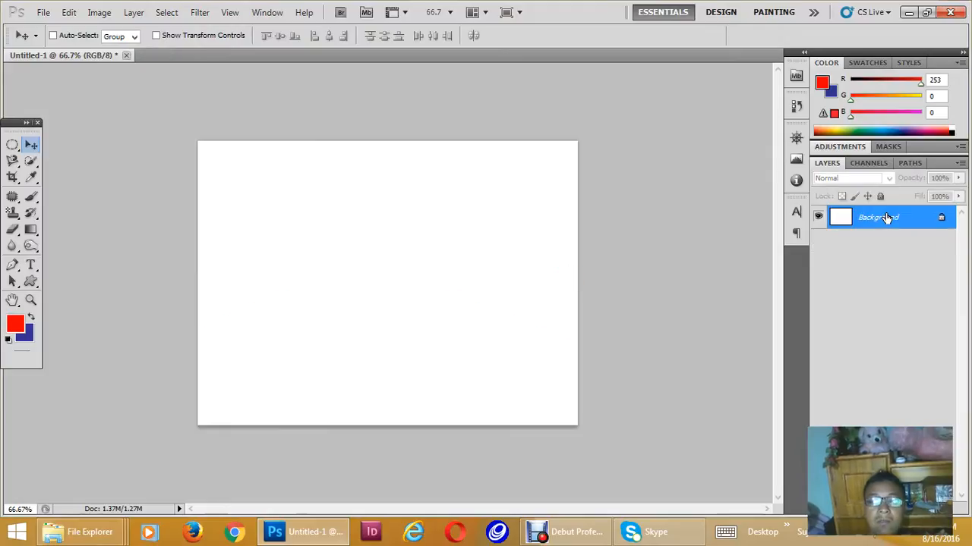
# - Draw a closed Pen path with a gentle wave across the lower half of the canvas, and convert it to a selection
pyautogui.click(12, 229)
pyautogui.click(12, 265)
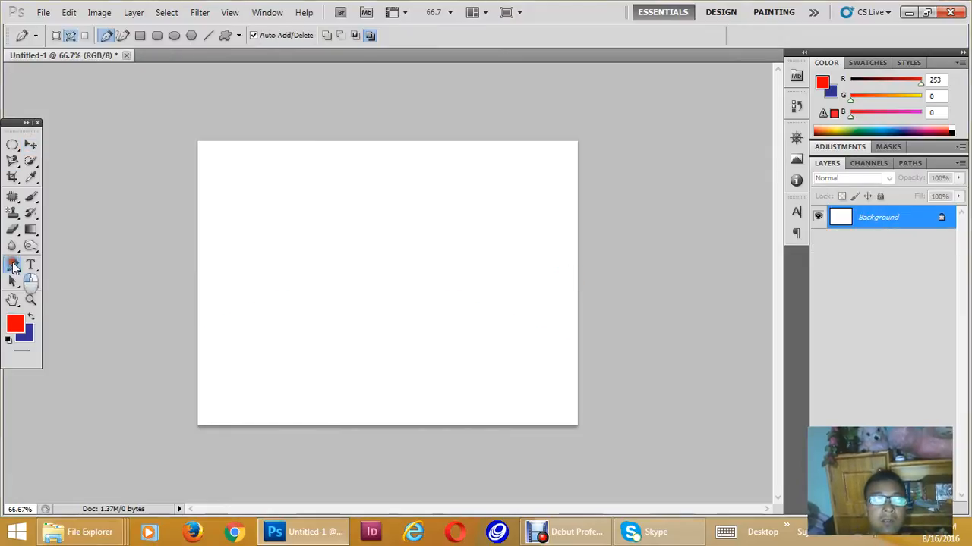
pyautogui.moveTo(314, 311); pyautogui.dragTo(448, 328)
pyautogui.moveTo(572, 381); pyautogui.dragTo(610, 381)
pyautogui.click(710, 350)
pyautogui.moveTo(634, 458); pyautogui.dragTo(618, 461)
pyautogui.moveTo(467, 477); pyautogui.dragTo(442, 482)
pyautogui.moveTo(308, 487); pyautogui.dragTo(289, 488)
pyautogui.click(172, 484)
pyautogui.moveTo(157, 422); pyautogui.dragTo(159, 410)
pyautogui.click(174, 377)
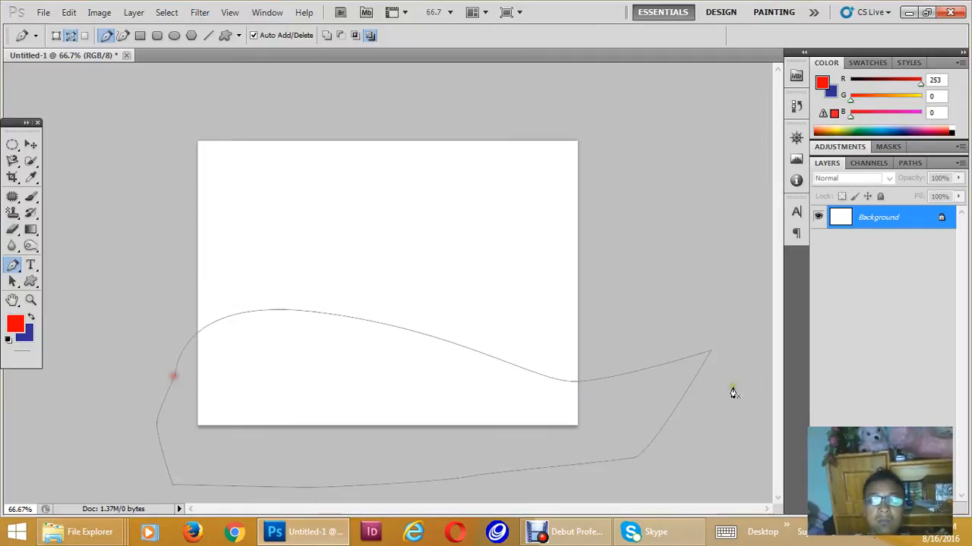
pyautogui.hotkey('ctrl', 'Return')
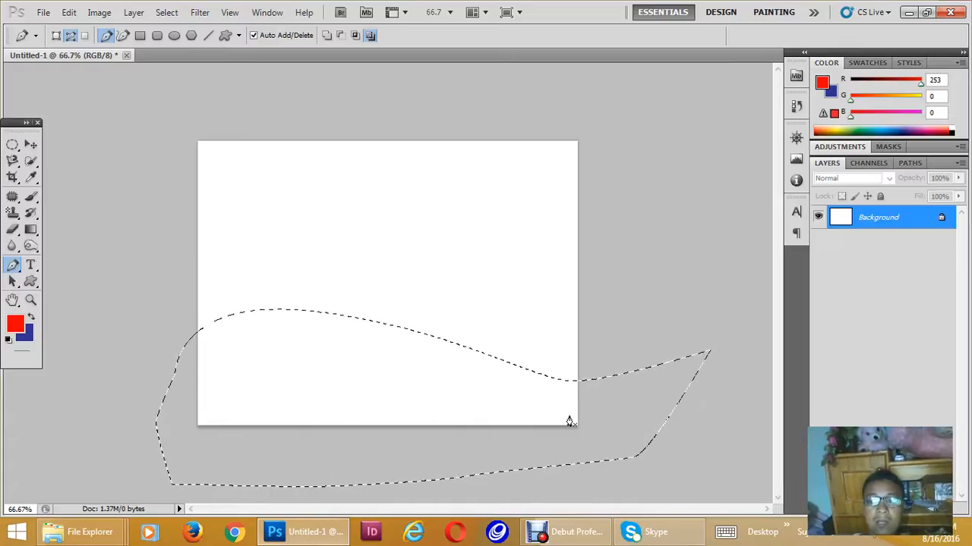
# - Fill the wave selection on the Background layer, first with Content-Aware and again with the red foreground colour, and deselect
pyautogui.hotkey('shift', 'BackSpace')
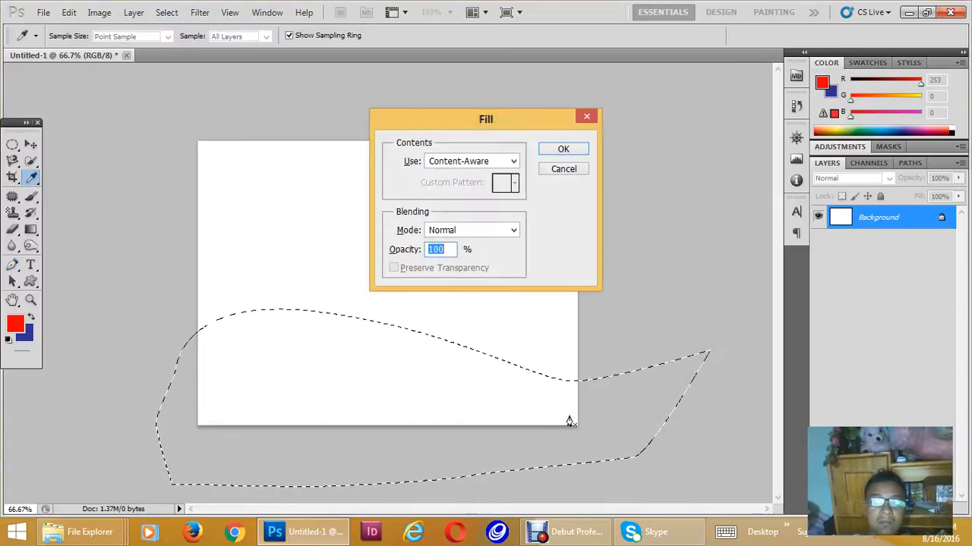
pyautogui.press('Return')
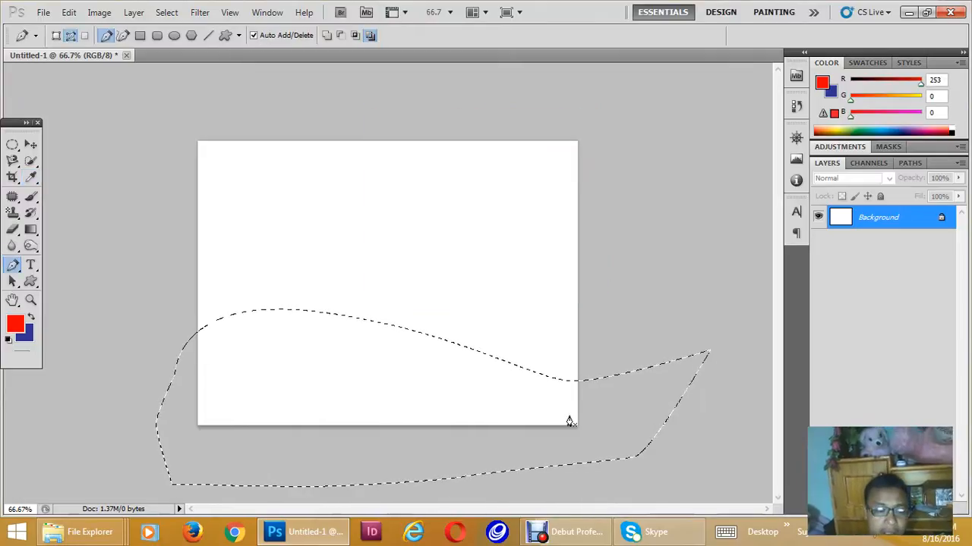
pyautogui.hotkey('alt', 'BackSpace')
pyautogui.hotkey('ctrl', 'd')
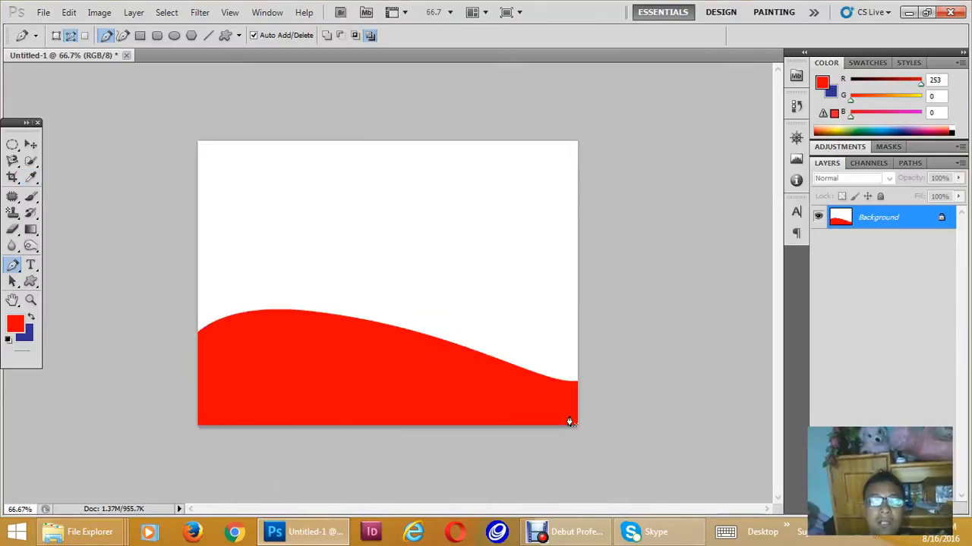
pyautogui.moveTo(432, 386); pyautogui.dragTo(518, 293)
pyautogui.moveTo(345, 403); pyautogui.dragTo(503, 295)
pyautogui.hotkey('ctrl', 'z')
pyautogui.hotkey('ctrl', 'z')
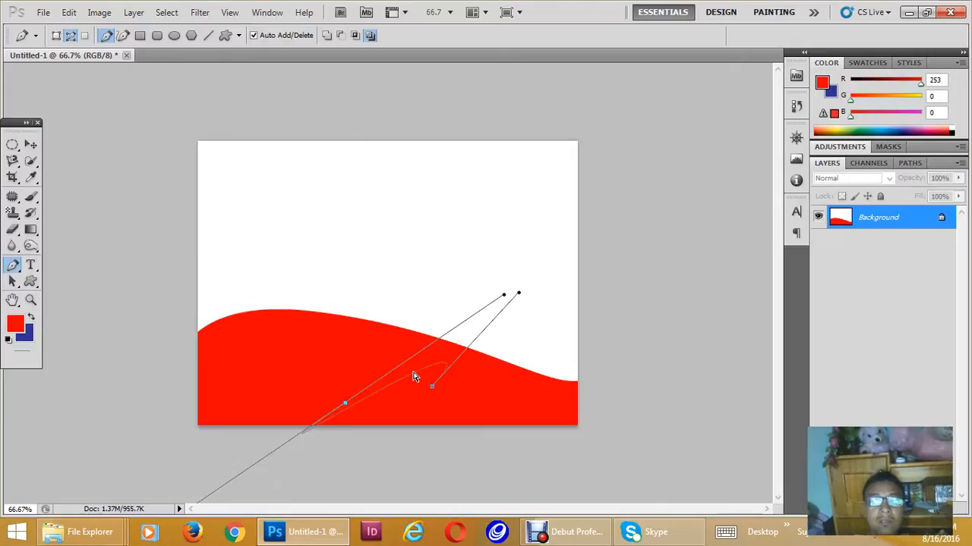
pyautogui.hotkey('ctrl', 'alt', 'z')
pyautogui.hotkey('ctrl', 'alt', 'z')
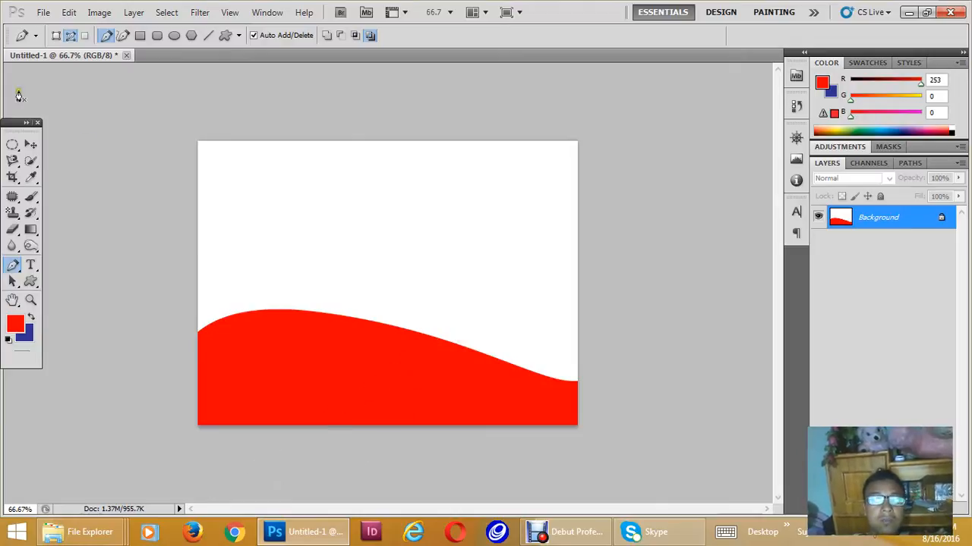
# - Try moving the red wave on the Background layer, and undo the fill and selection back to a blank canvas
pyautogui.click(31, 145)
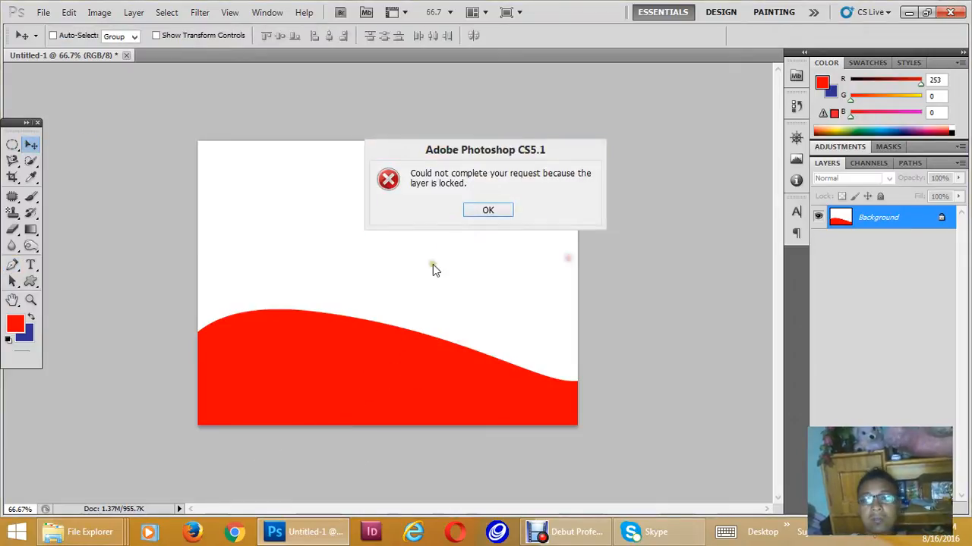
pyautogui.click(488, 210)
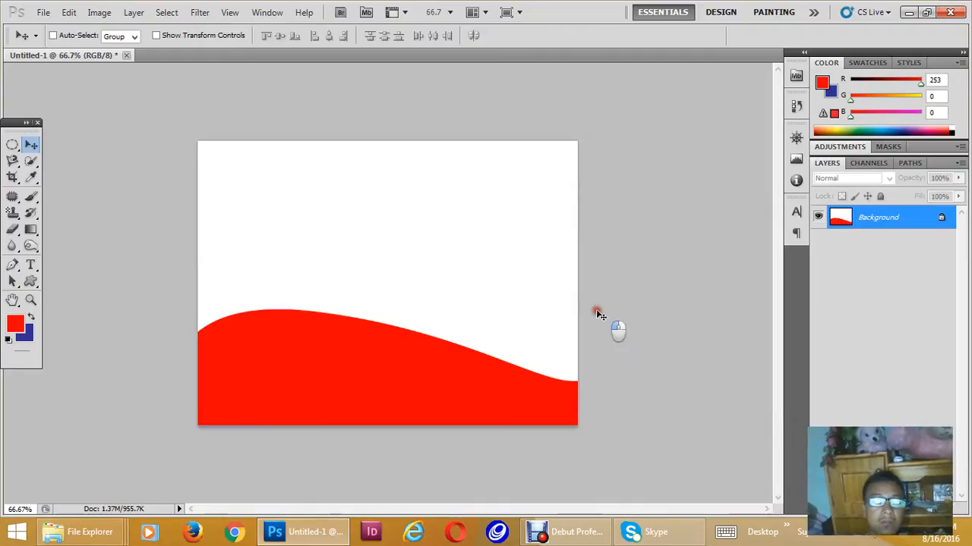
pyautogui.hotkey('ctrl', 'alt', 'z')
pyautogui.hotkey('ctrl', 'alt', 'z')
pyautogui.hotkey('ctrl', 'alt', 'z')
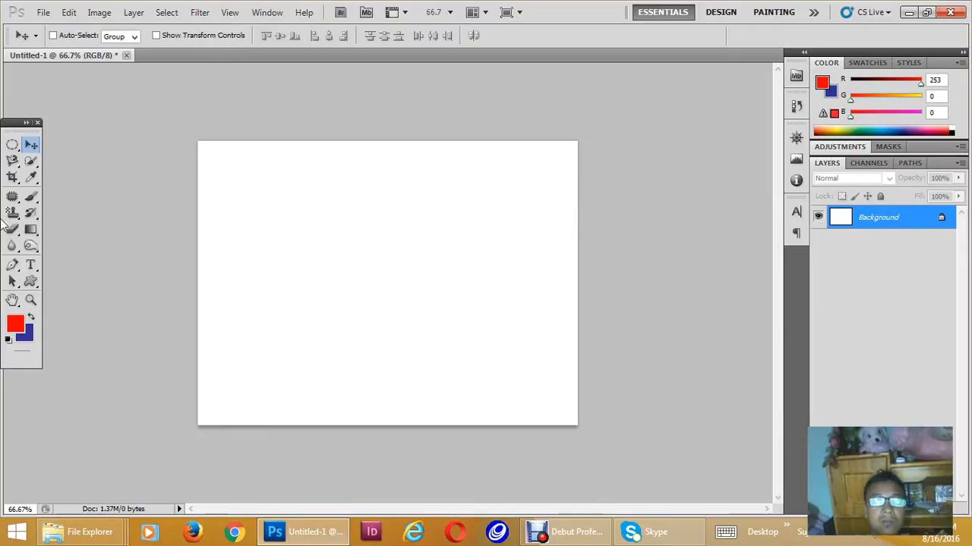
pyautogui.click(13, 265)
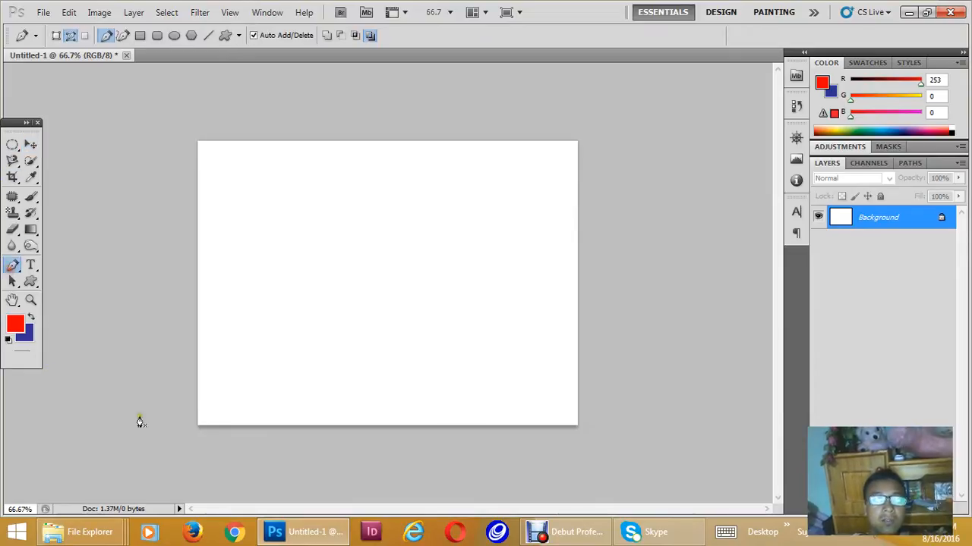
pyautogui.click(182, 370)
pyautogui.moveTo(342, 345); pyautogui.dragTo(496, 385)
pyautogui.moveTo(572, 372); pyautogui.dragTo(687, 331)
pyautogui.hotkey('ctrl', 'z')
pyautogui.hotkey('ctrl', 'alt', 'z')
pyautogui.hotkey('ctrl', 'alt', 'z')
# - Draw a closed S-curved Pen path across the canvas that loops around outside its lower edge, and convert it to a selection
pyautogui.click(173, 275)
pyautogui.moveTo(341, 296); pyautogui.dragTo(422, 400)
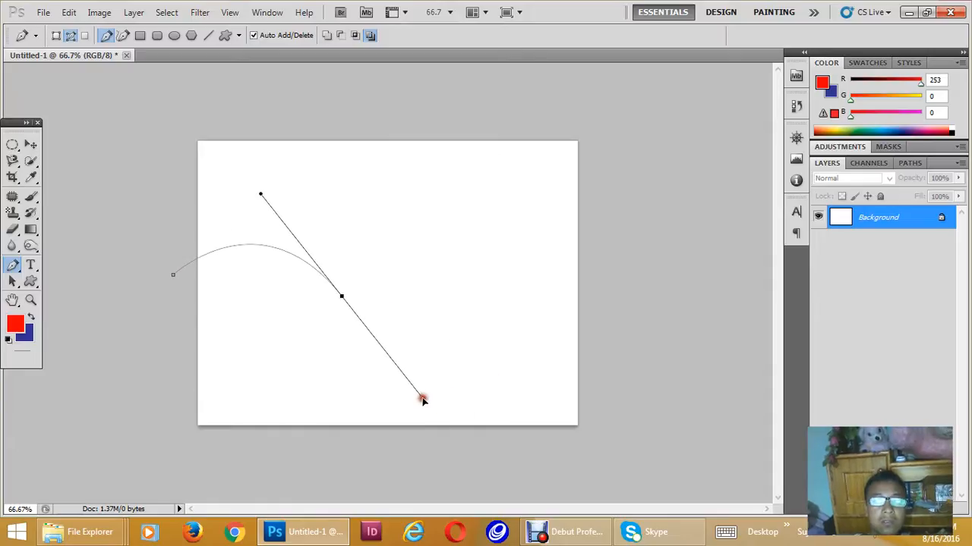
pyautogui.moveTo(587, 370); pyautogui.dragTo(630, 371)
pyautogui.click(655, 431)
pyautogui.click(490, 483)
pyautogui.moveTo(340, 469); pyautogui.dragTo(320, 472)
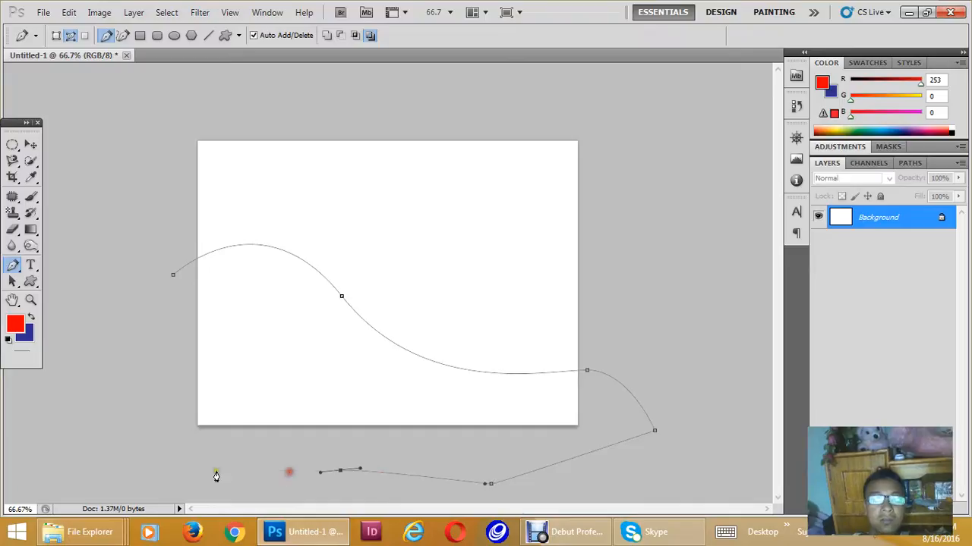
pyautogui.click(140, 375)
pyautogui.click(174, 277)
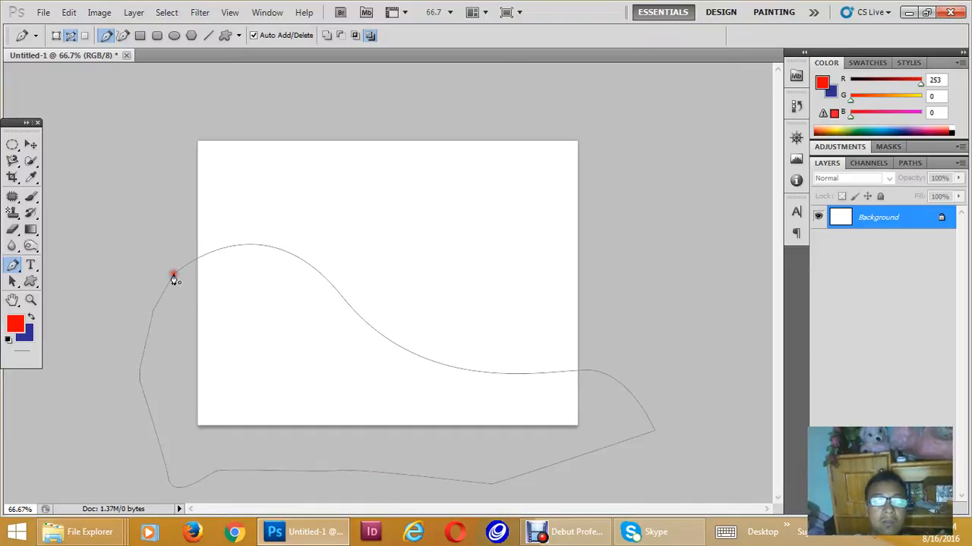
pyautogui.hotkey('ctrl', 'Return')
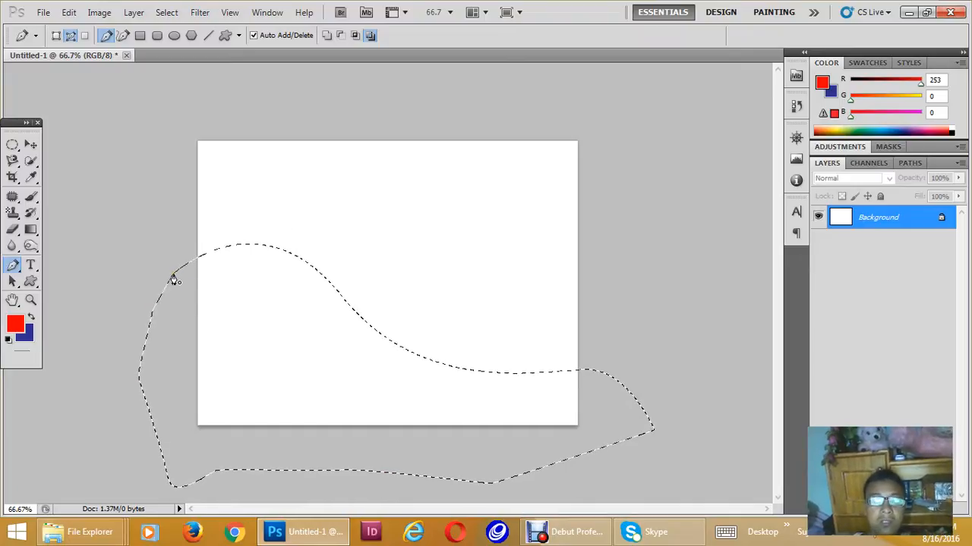
# - Add a new layer, fill the wave selection with the red foreground colour, and deselect
pyautogui.hotkey('ctrl', 'shift', 'n')
pyautogui.press('Return')
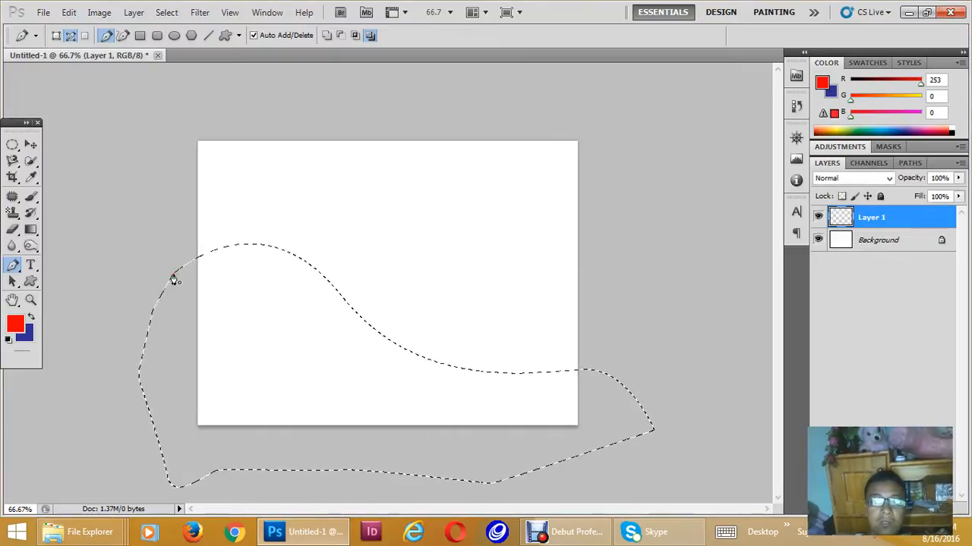
pyautogui.hotkey('alt', 'BackSpace')
pyautogui.hotkey('ctrl', 'd')
# - Try moving the red wave slightly upward on the canvas, and undo the move
pyautogui.press('v')
pyautogui.moveTo(292, 355); pyautogui.dragTo(305, 290)
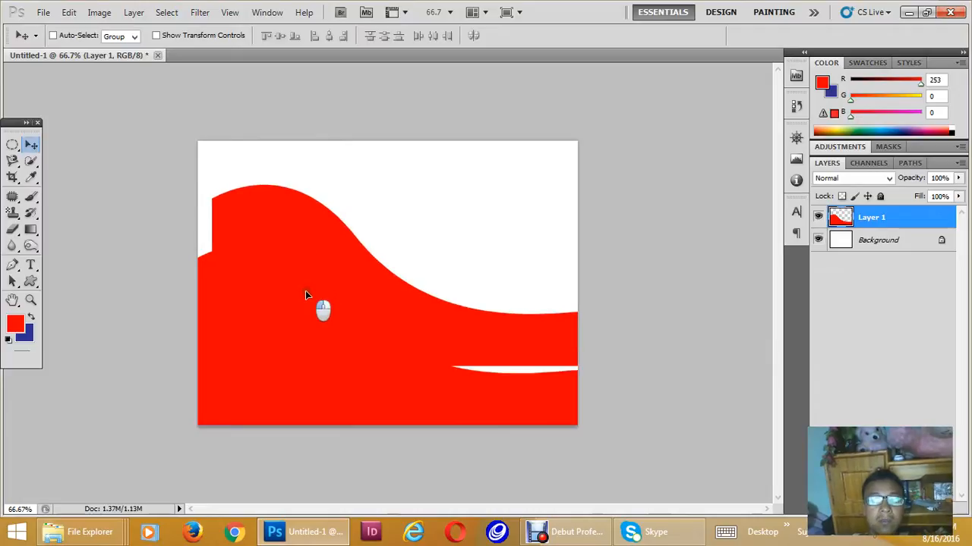
pyautogui.hotkey('ctrl', 'z')
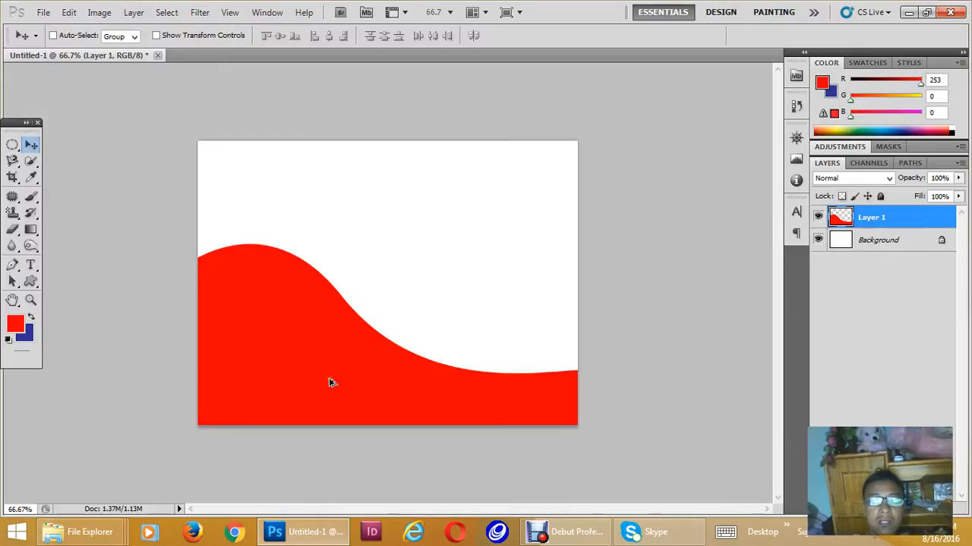
# - Duplicate the red wave layer, rotate the copy 180°, and align it with the canvas sides along the upper edge
pyautogui.moveTo(329, 378); pyautogui.dragTo(374, 245)
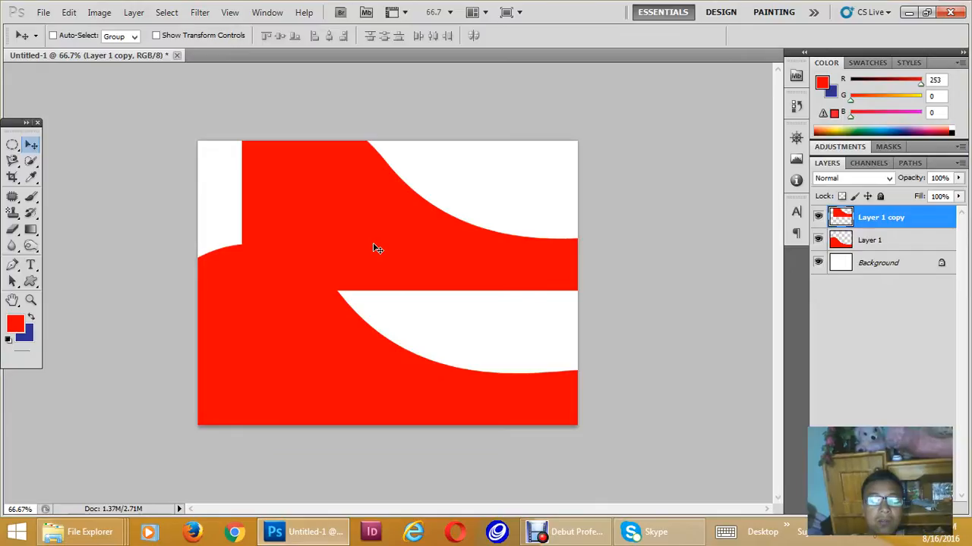
pyautogui.hotkey('ctrl', 't')
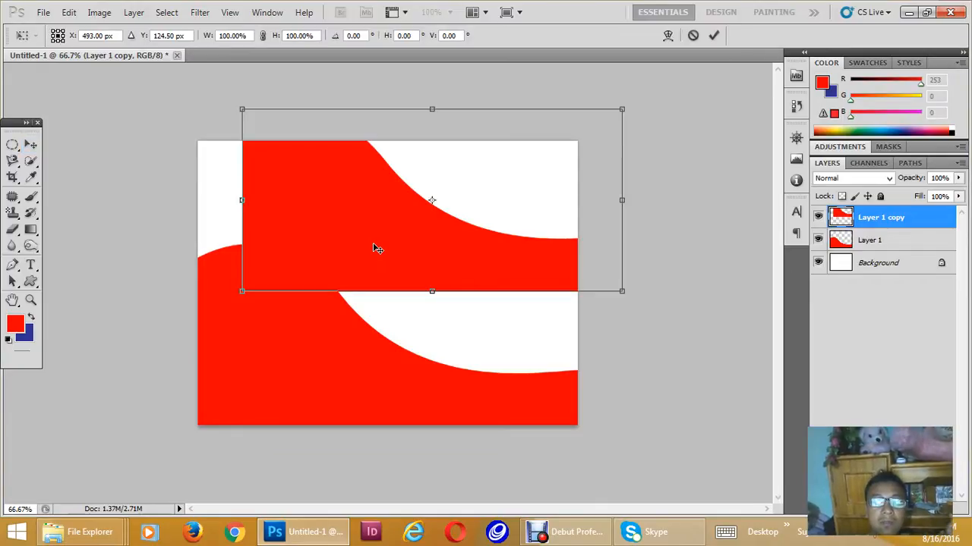
pyautogui.rightClick(376, 247)
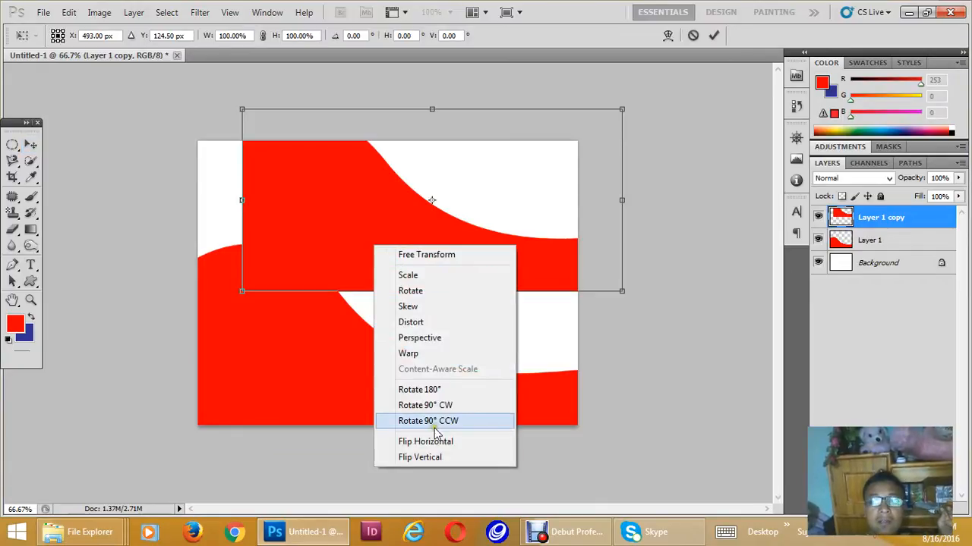
pyautogui.click(438, 389)
pyautogui.moveTo(510, 212); pyautogui.dragTo(468, 210)
pyautogui.press('Return')
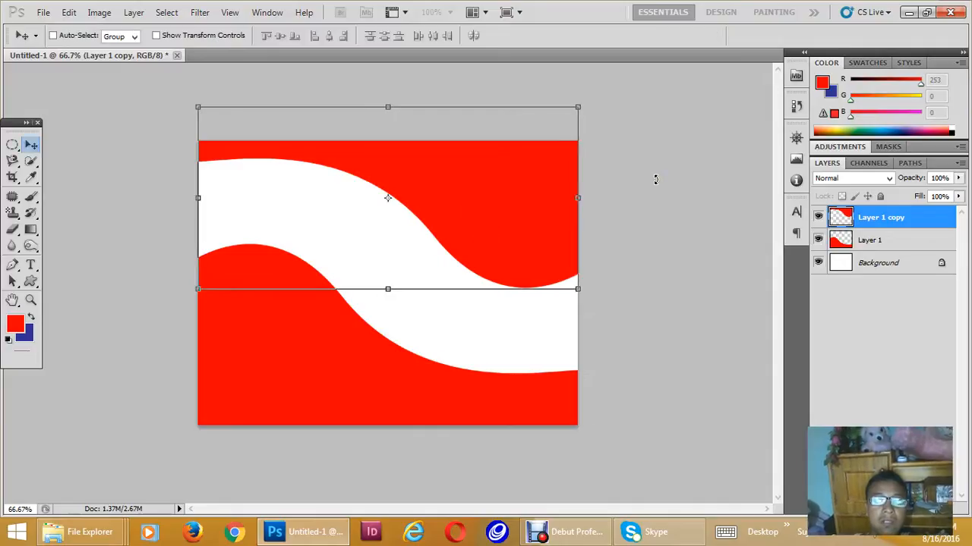
pyautogui.click(414, 316)
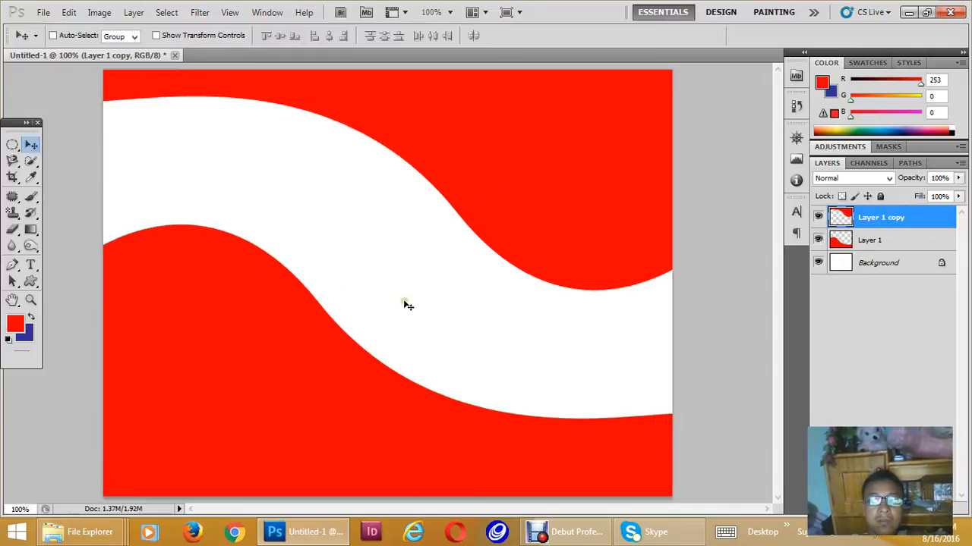
pyautogui.keyDown('alt'); pyautogui.click(416, 300); pyautogui.keyUp('alt')
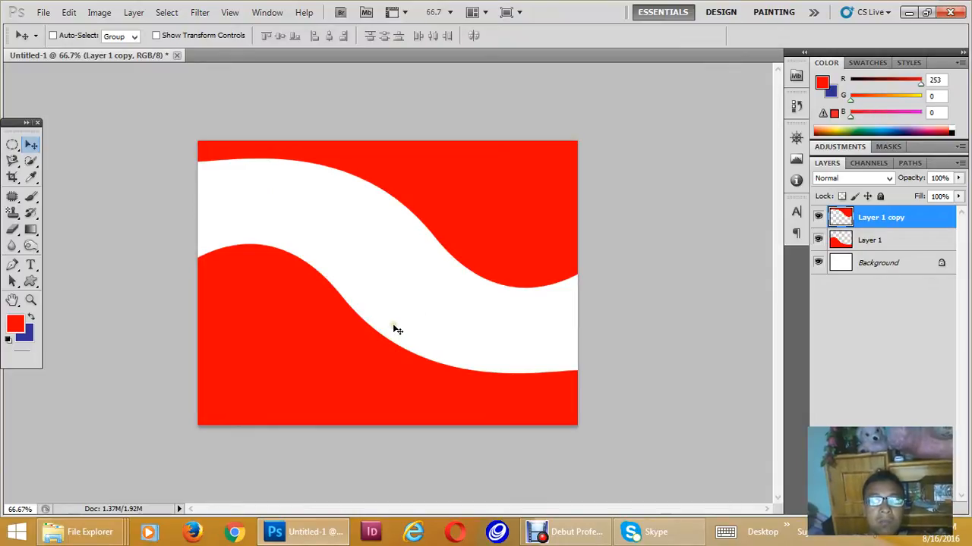
# - Open the JPG portrait of the woman in a teal and purple shawl from the Desktop folder
pyautogui.press('super')
pyautogui.click(43, 12)
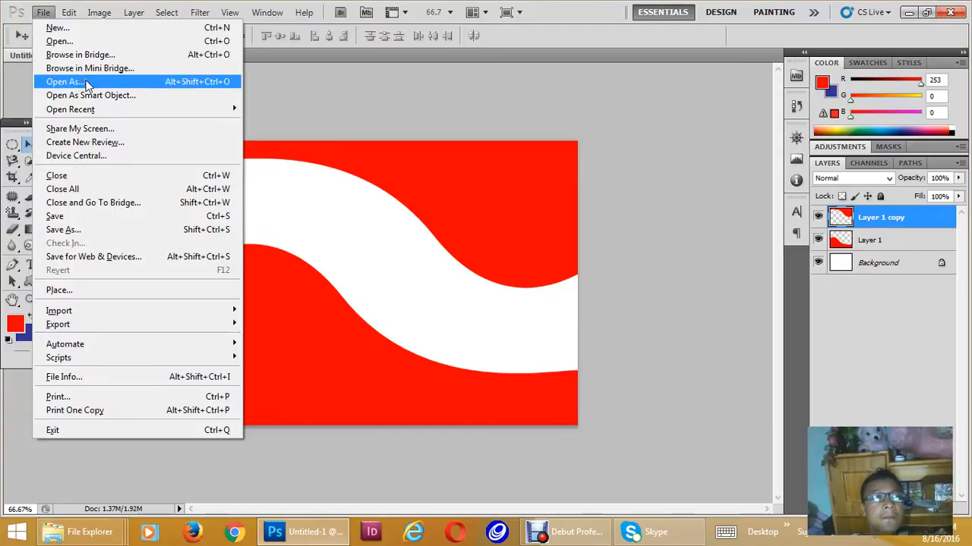
pyautogui.click(88, 42)
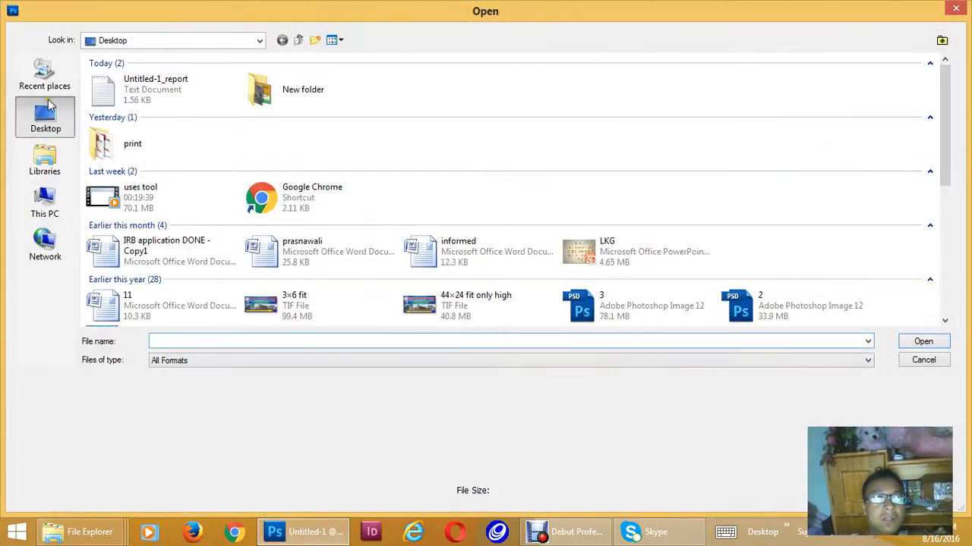
pyautogui.click(554, 176)
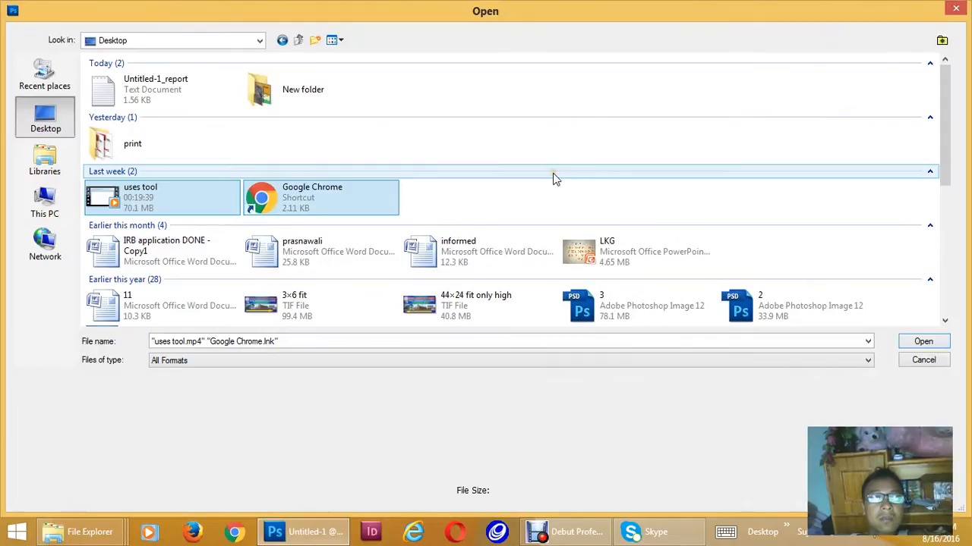
pyautogui.scroll(-8, 554, 174)
pyautogui.scroll(3, 554, 175)
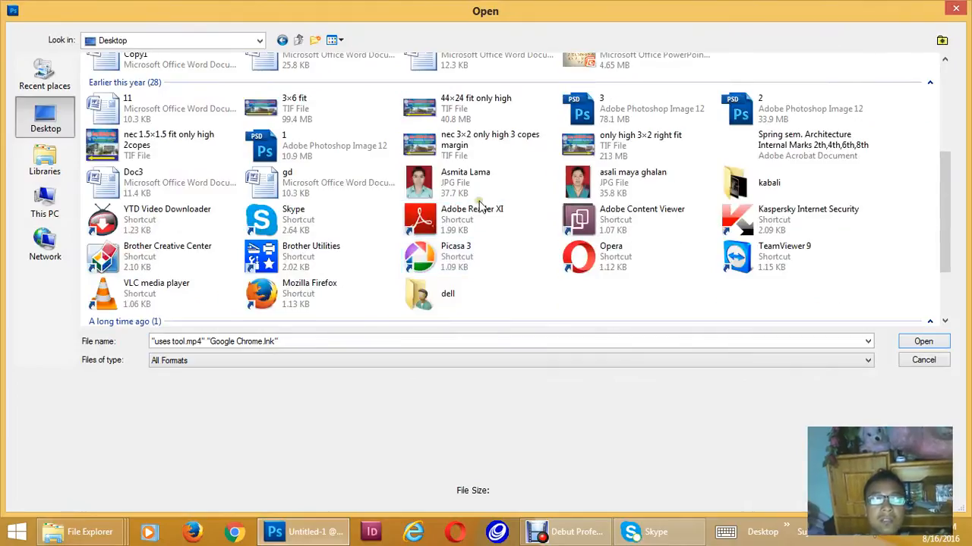
pyautogui.click(584, 178)
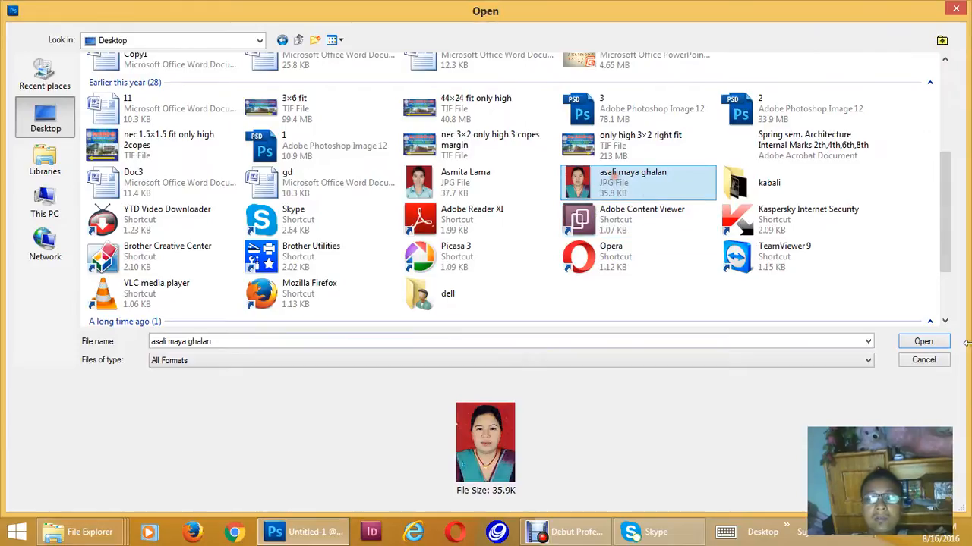
pyautogui.click(916, 343)
pyautogui.click(903, 341)
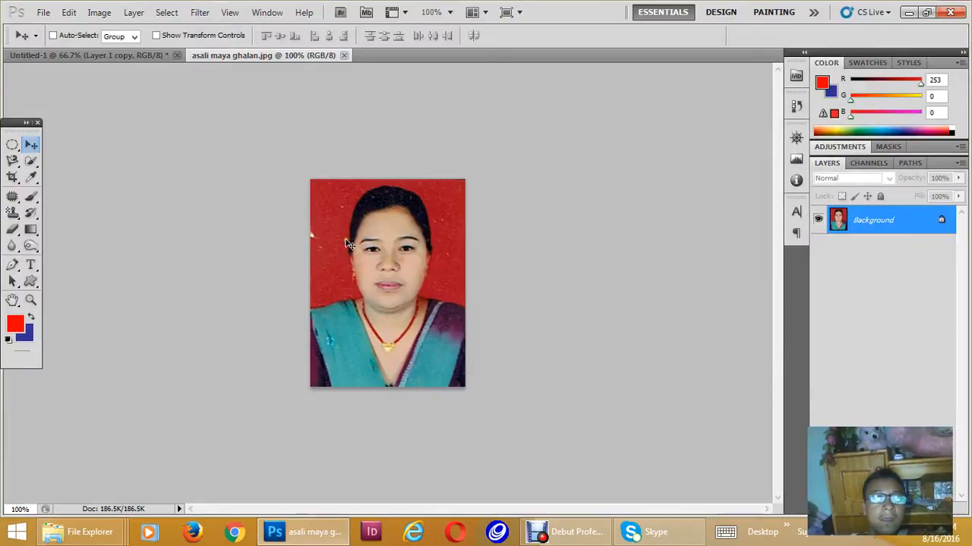
# - Copy the portrait photo into the Untitled-1 document, placing it over the red wave design
pyautogui.moveTo(155, 87); pyautogui.dragTo(370, 283)
pyautogui.keyDown('ctrl'); pyautogui.click(346, 266); pyautogui.keyUp('ctrl')
pyautogui.keyDown('ctrl'); pyautogui.click(346, 264); pyautogui.keyUp('ctrl')
pyautogui.moveTo(310, 218); pyautogui.dragTo(383, 277)
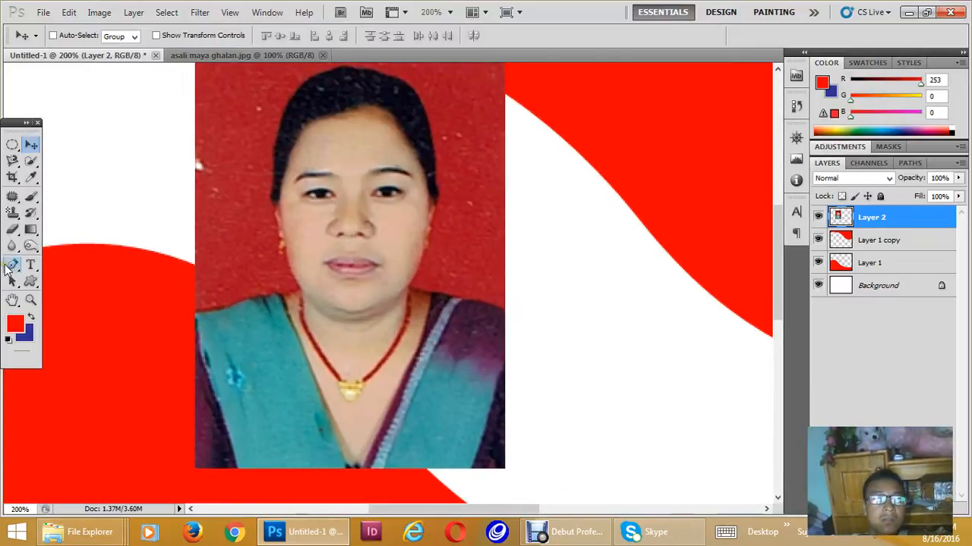
# - Trace a Pen path from the portrait's left-hand shoulder up along the neck and face and over the hair
pyautogui.click(12, 265)
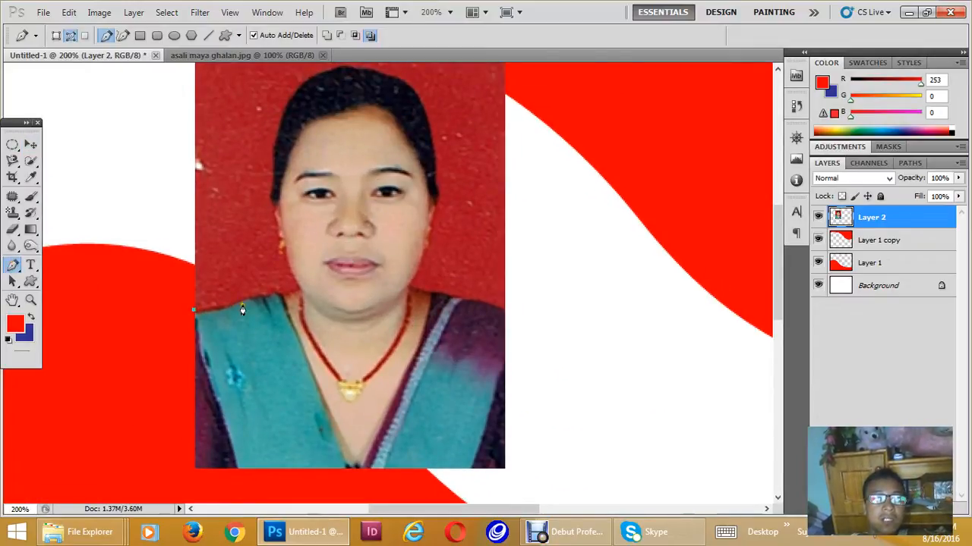
pyautogui.click(303, 291)
pyautogui.moveTo(273, 208); pyautogui.dragTo(301, 326)
pyautogui.keyDown('ctrl'); pyautogui.click(306, 148); pyautogui.keyUp('ctrl')
pyautogui.keyDown('ctrl'); pyautogui.click(306, 147); pyautogui.keyUp('ctrl')
pyautogui.keyDown('ctrl'); pyautogui.click(306, 148); pyautogui.keyUp('ctrl')
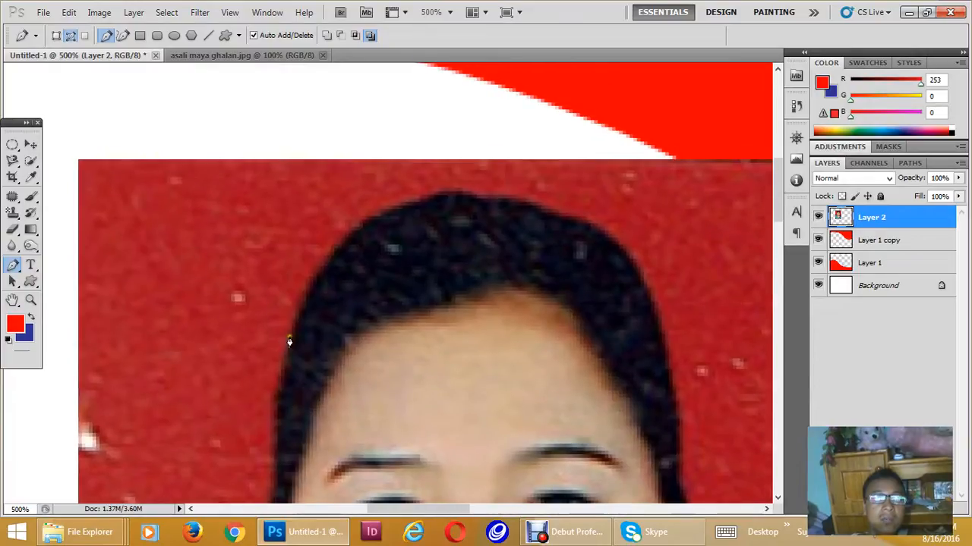
pyautogui.moveTo(375, 223); pyautogui.dragTo(440, 201)
pyautogui.moveTo(540, 208); pyautogui.dragTo(596, 226)
pyautogui.moveTo(645, 292); pyautogui.dragTo(648, 304)
# - Continue the Pen path down the hair, face and neck and along the purple-sleeved shoulder to beyond the photo's edge
pyautogui.moveTo(673, 405); pyautogui.dragTo(435, 189)
pyautogui.moveTo(445, 296); pyautogui.dragTo(429, 357)
pyautogui.moveTo(422, 401); pyautogui.dragTo(435, 184)
pyautogui.moveTo(416, 271); pyautogui.dragTo(410, 278)
pyautogui.click(389, 297)
pyautogui.moveTo(434, 328); pyautogui.dragTo(503, 347)
pyautogui.moveTo(615, 341); pyautogui.dragTo(677, 339)
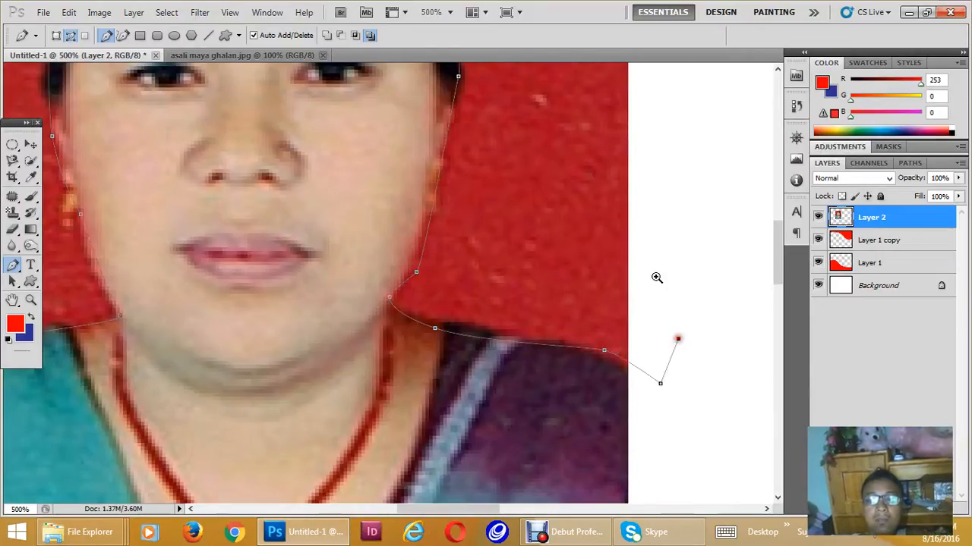
pyautogui.scroll(-1, 652, 263)
pyautogui.keyDown('alt'); pyautogui.click(652, 263); pyautogui.keyUp('alt')
# - Run the Pen path around the outside of the portrait photo and close it at the starting shoulder
pyautogui.moveTo(634, 155); pyautogui.dragTo(637, 347)
pyautogui.moveTo(685, 206); pyautogui.dragTo(686, 189)
pyautogui.moveTo(674, 109); pyautogui.dragTo(608, 95)
pyautogui.moveTo(402, 68); pyautogui.dragTo(398, 68)
pyautogui.click(223, 104)
pyautogui.click(145, 111)
pyautogui.moveTo(136, 248); pyautogui.dragTo(199, 99)
pyautogui.moveTo(169, 337); pyautogui.dragTo(173, 373)
pyautogui.moveTo(193, 406); pyautogui.dragTo(198, 406)
# - Convert the closed path to a selection, delete the portrait's red backdrop from Layer 2, and deselect
pyautogui.hotkey('ctrl', 'Return')
pyautogui.press('Delete')
pyautogui.hotkey('ctrl', 'd')
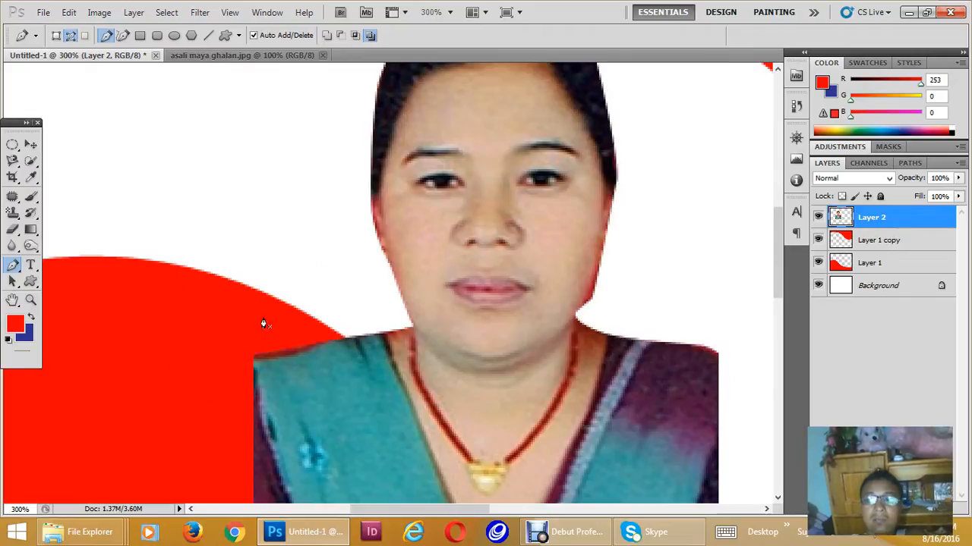
pyautogui.hotkey('ctrl', 'shift', 'd')
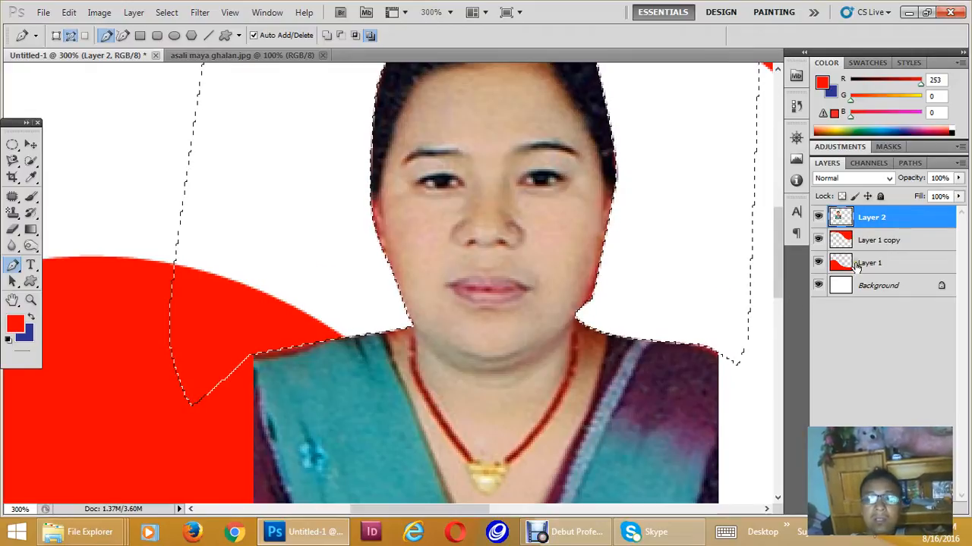
pyautogui.hotkey('ctrl', 'd')
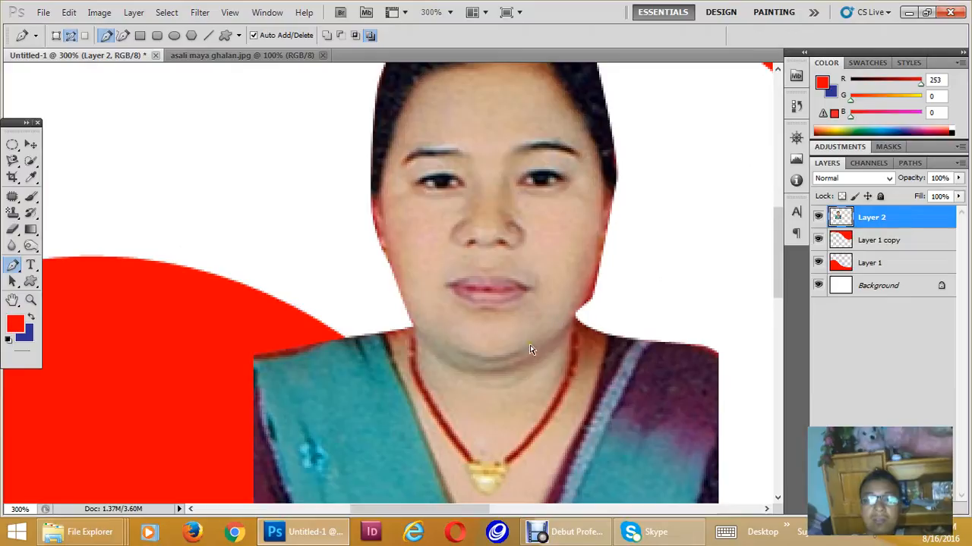
# - Move the cut-out portrait up toward the canvas's upper-left corner and view the document at 100%
pyautogui.keyDown('alt'); pyautogui.click(509, 358); pyautogui.keyUp('alt')
pyautogui.keyDown('alt'); pyautogui.click(509, 359); pyautogui.keyUp('alt')
pyautogui.keyDown('alt'); pyautogui.click(509, 358); pyautogui.keyUp('alt')
pyautogui.keyDown('alt'); pyautogui.click(509, 358); pyautogui.keyUp('alt')
pyautogui.press('v')
pyautogui.moveTo(342, 276); pyautogui.dragTo(303, 254)
pyautogui.hotkey('ctrl', '+')
pyautogui.hotkey('ctrl', '+')
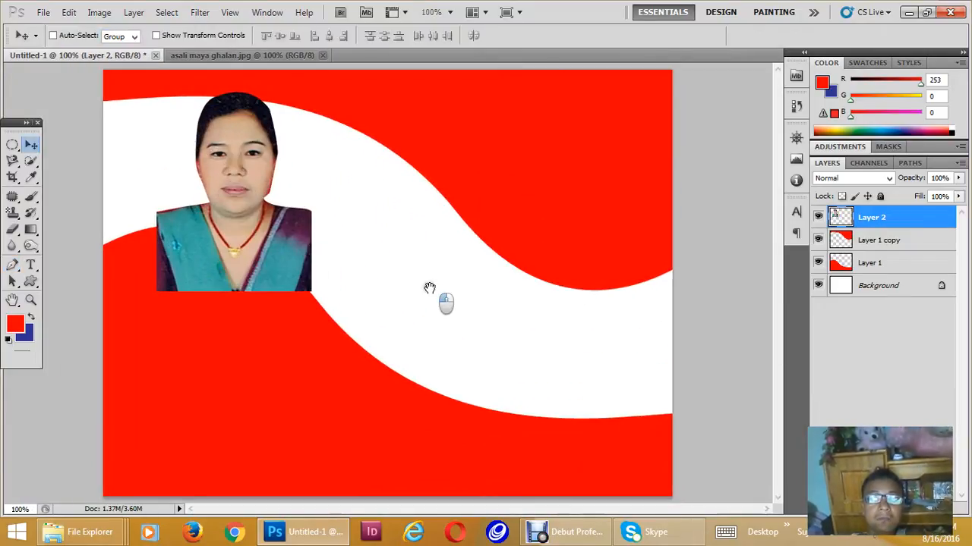
pyautogui.keyDown('alt'); pyautogui.click(276, 264); pyautogui.keyUp('alt')
pyautogui.keyDown('alt'); pyautogui.click(276, 264); pyautogui.keyUp('alt')
pyautogui.keyDown('ctrl'); pyautogui.click(303, 260); pyautogui.keyUp('ctrl')
pyautogui.keyDown('ctrl'); pyautogui.click(285, 248); pyautogui.keyUp('ctrl')
pyautogui.keyDown('alt'); pyautogui.click(263, 254); pyautogui.keyUp('alt')
pyautogui.keyDown('alt'); pyautogui.click(295, 252); pyautogui.keyUp('alt')
pyautogui.keyDown('ctrl'); pyautogui.click(295, 252); pyautogui.keyUp('ctrl')
pyautogui.keyDown('ctrl'); pyautogui.click(294, 252); pyautogui.keyUp('ctrl')
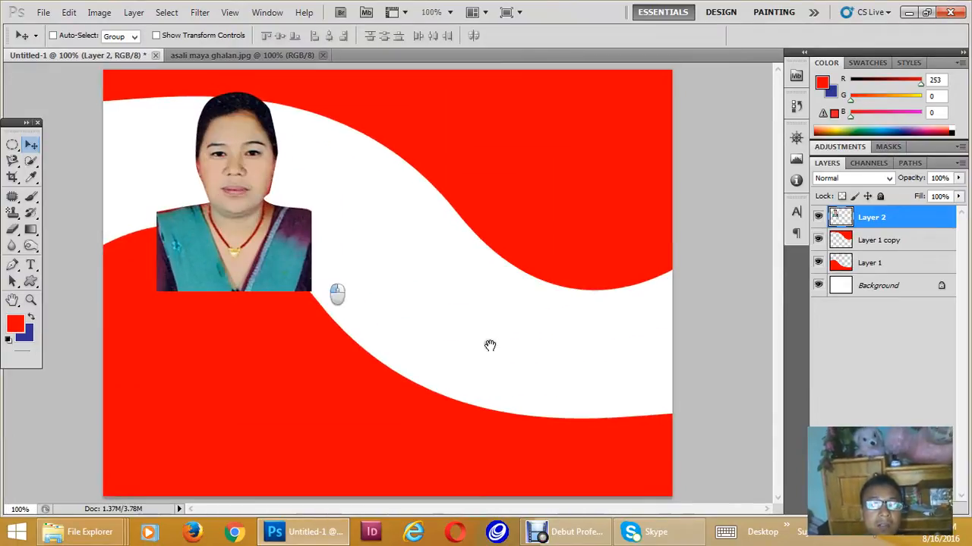
# - Nudge the cut-out portrait and enlarge it proportionally to about 126.71% with Free Transform
pyautogui.moveTo(258, 264); pyautogui.dragTo(248, 263)
pyautogui.hotkey('ctrl', 't')
pyautogui.moveTo(292, 308); pyautogui.dragTo(335, 360)
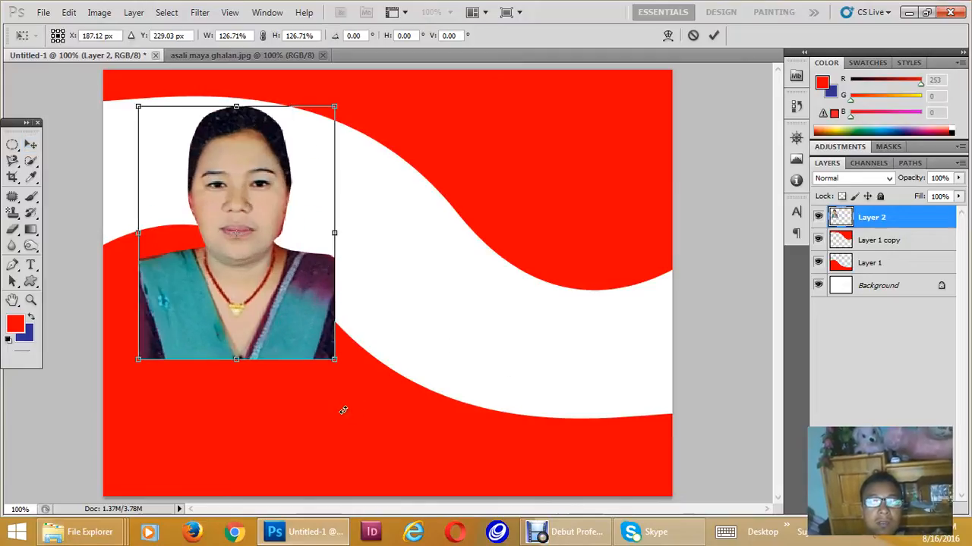
pyautogui.press('Return')
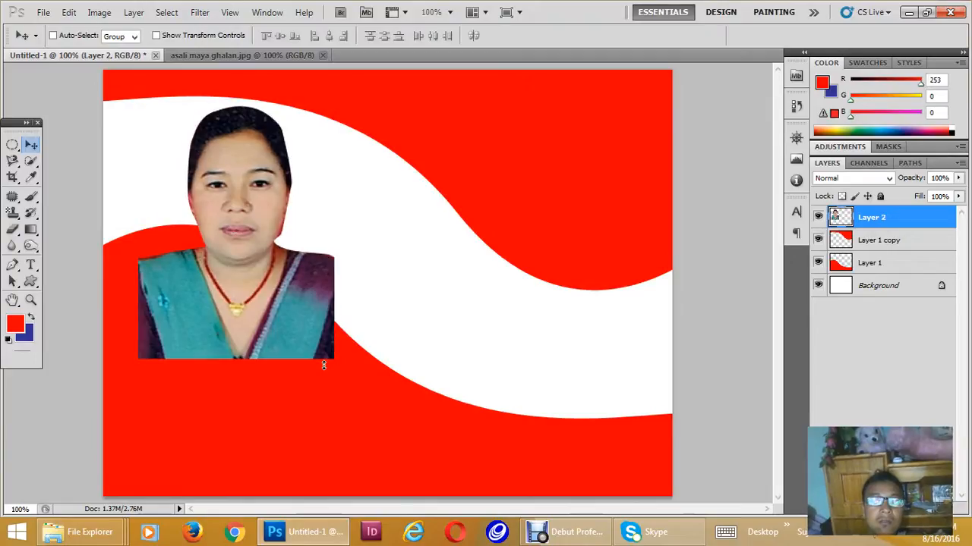
# - Merge the portrait layer into the red wave layer beneath it, and undo the merge
pyautogui.hotkey('ctrl', 'e')
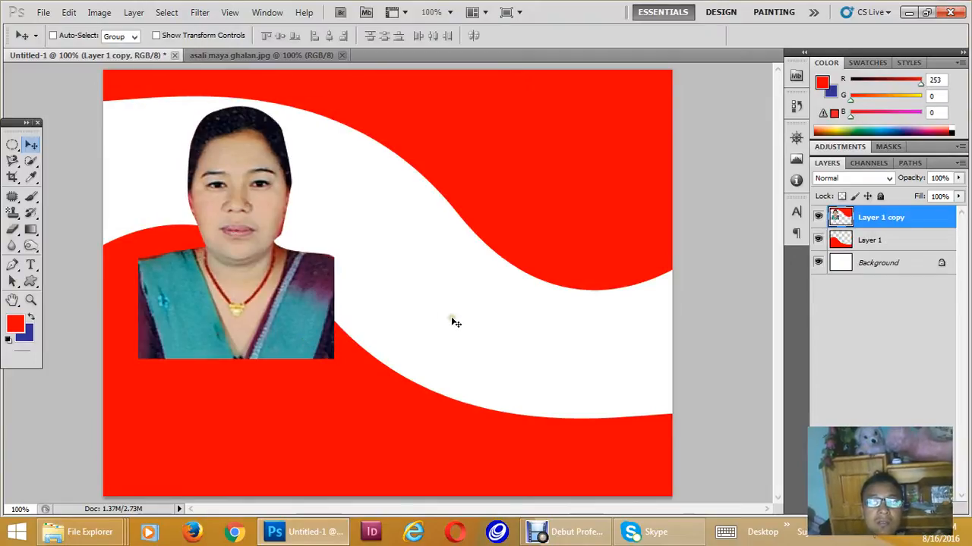
pyautogui.hotkey('ctrl', 'z')
# - Show the document rulers and apply a Free Transform to the portrait on Layer 2
pyautogui.hotkey('ctrl', 'r')
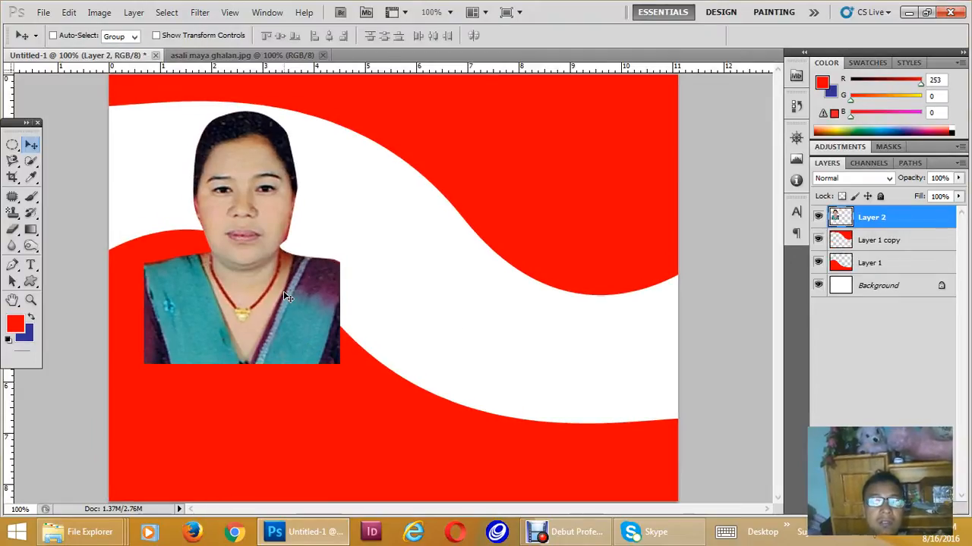
pyautogui.click(861, 241)
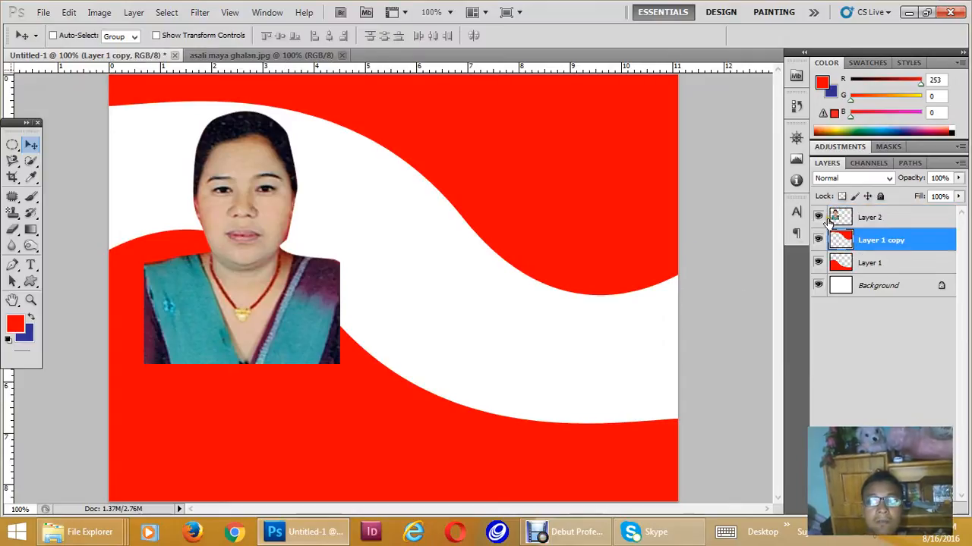
pyautogui.click(869, 218)
pyautogui.hotkey('ctrl', 't')
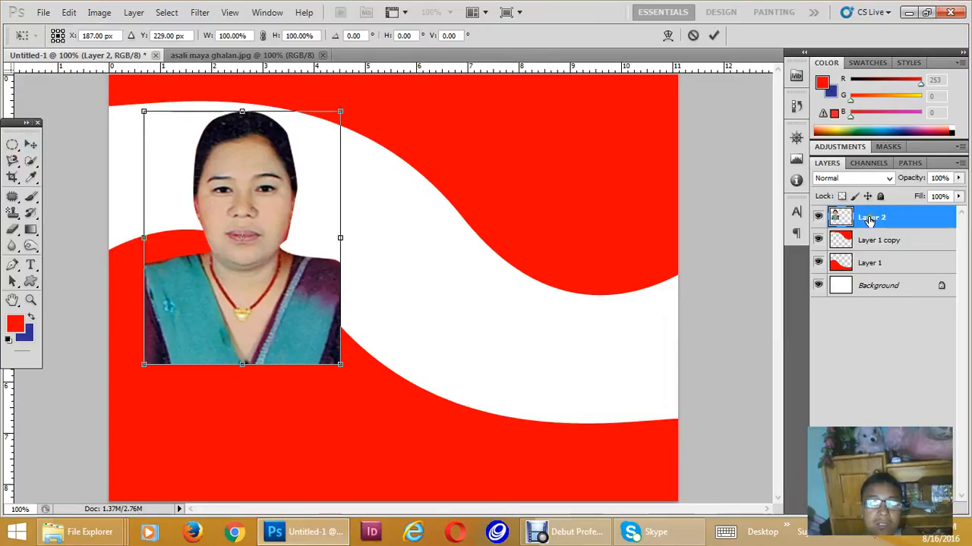
pyautogui.moveTo(339, 361)
pyautogui.mouseDown()
pyautogui.moveTo(405, 440)
pyautogui.moveTo(330, 369)
pyautogui.mouseUp()
pyautogui.press('Return')
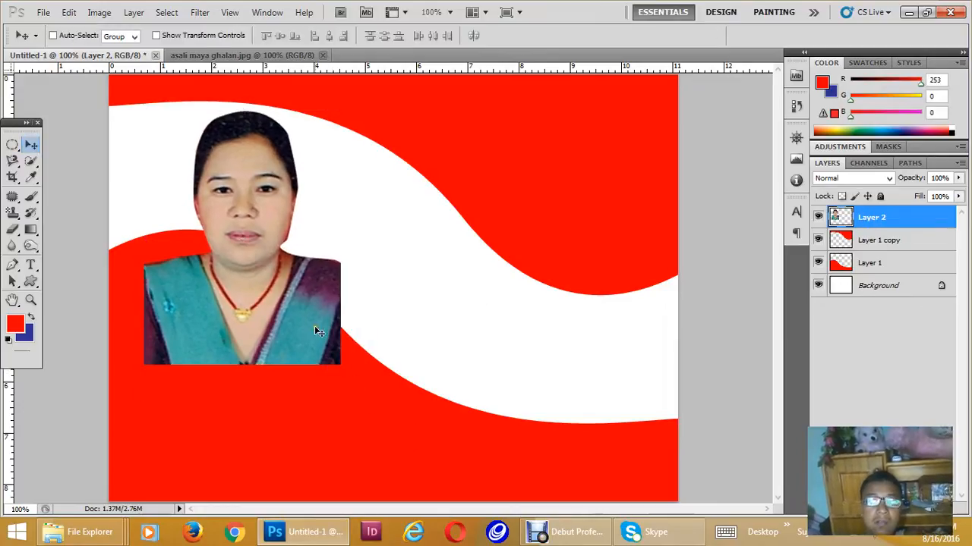
# - Reorder the layers so that Layer 1 sits above the portrait's Layer 2 and Layer 1 copy sits beneath it
pyautogui.moveTo(915, 226); pyautogui.dragTo(925, 253)
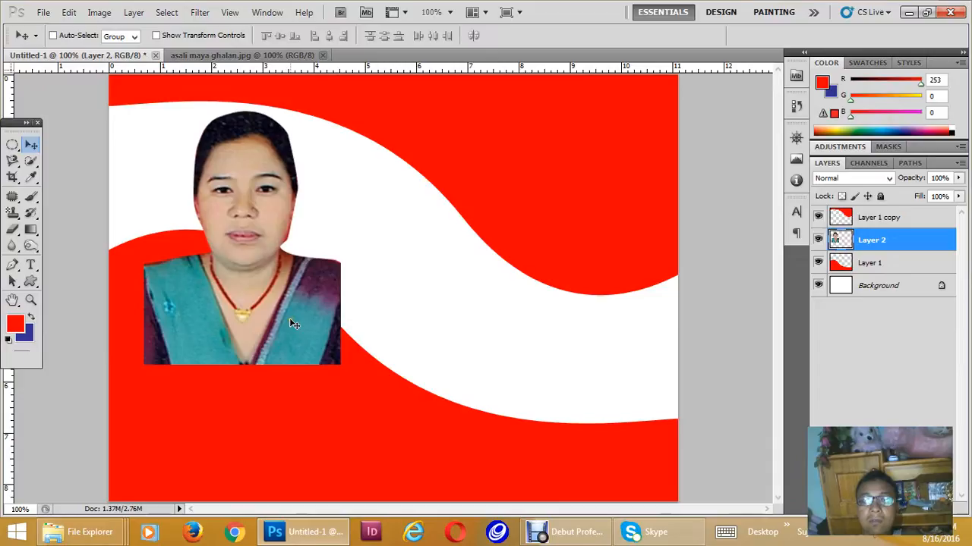
pyautogui.moveTo(871, 266); pyautogui.dragTo(878, 287)
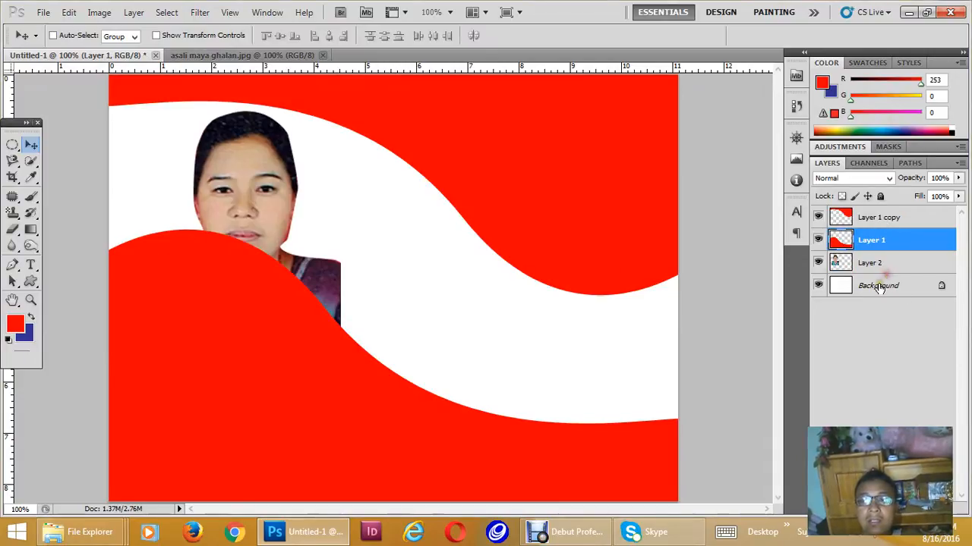
pyautogui.moveTo(892, 218); pyautogui.dragTo(890, 275)
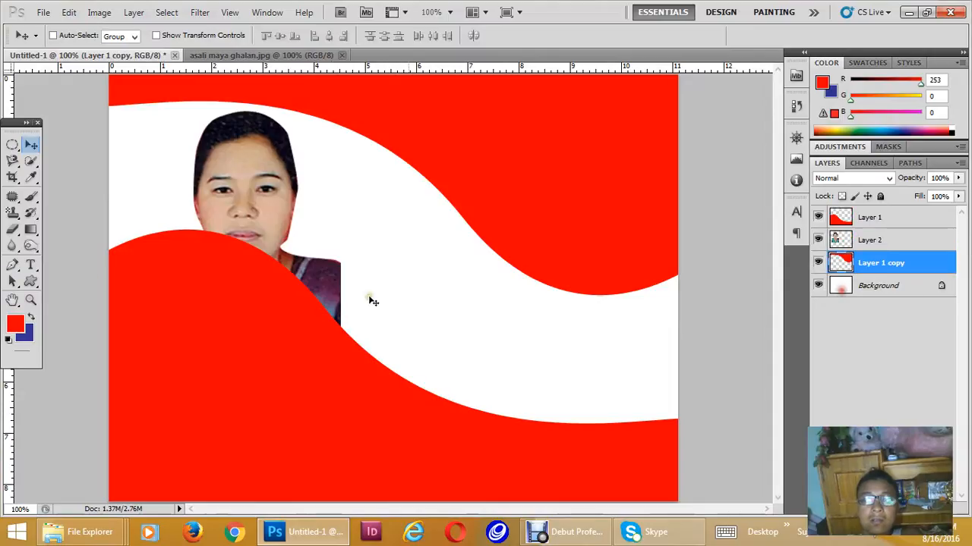
# - Move the portrait up into the canvas's upper-left corner, with its shoulders behind the lower red wave
pyautogui.moveTo(267, 203); pyautogui.dragTo(233, 168)
pyautogui.hotkey('ctrl', '-')
pyautogui.keyDown('alt'); pyautogui.moveTo(299, 241); pyautogui.dragTo(418, 287); pyautogui.keyUp('alt')
pyautogui.hotkey('ctrl', 'z')
pyautogui.hotkey('ctrl', '+')
pyautogui.hotkey('ctrl', '+')
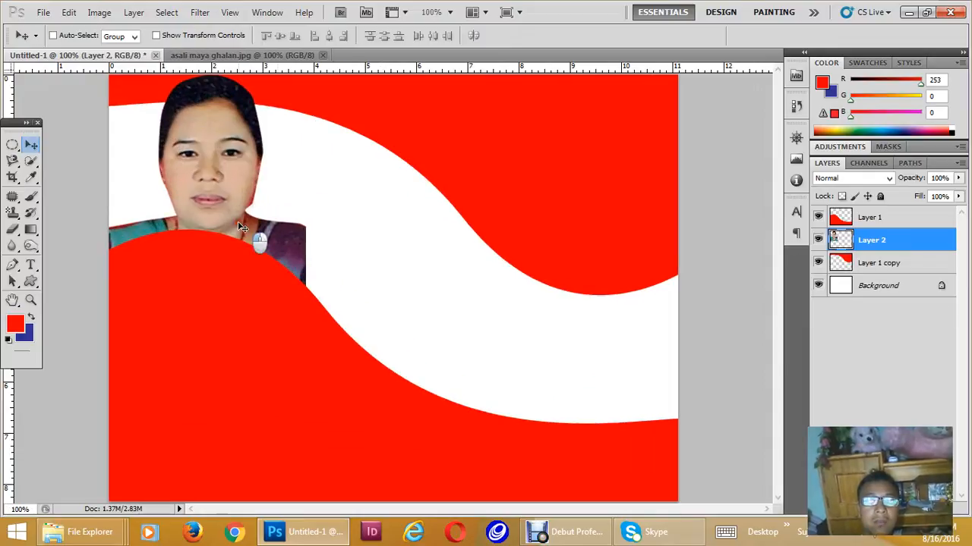
pyautogui.moveTo(221, 212); pyautogui.dragTo(217, 210)
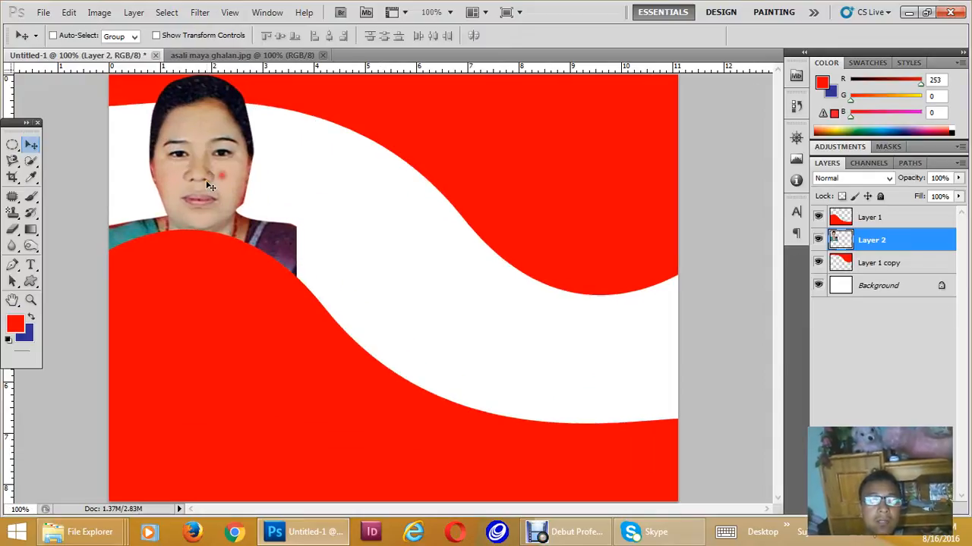
# - Darken the portrait's face using the Burn tool with a 150 px brush, Midtones range and 50% exposure
pyautogui.click(30, 245)
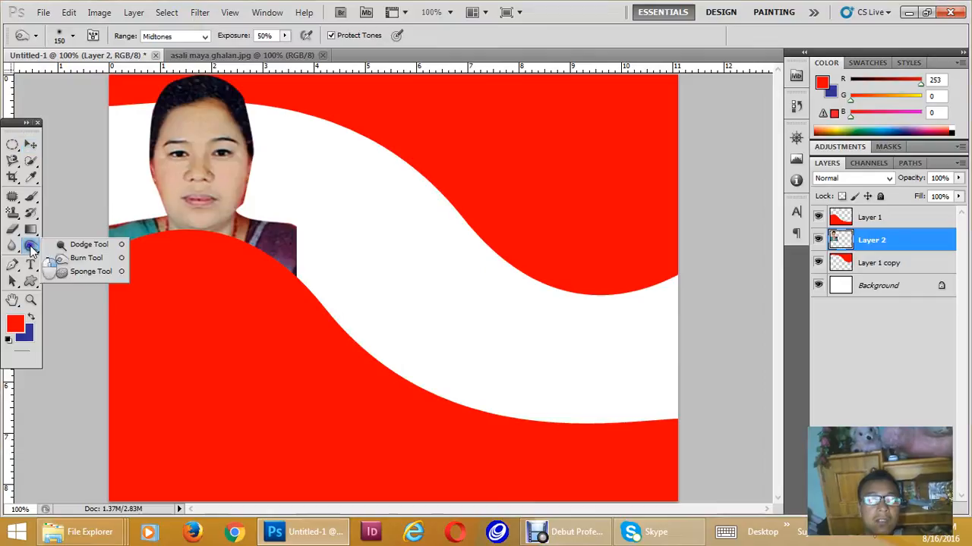
pyautogui.click(88, 259)
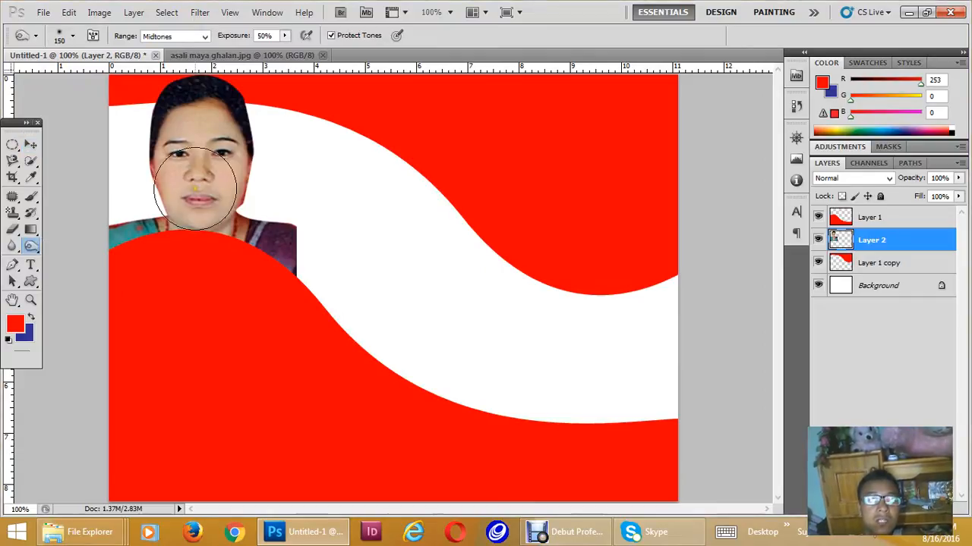
pyautogui.moveTo(190, 202)
pyautogui.mouseDown()
pyautogui.moveTo(206, 166)
pyautogui.moveTo(193, 142)
pyautogui.moveTo(172, 216)
pyautogui.mouseUp()
# - Duplicate the portrait further down the white band and lighten the copy's face with the Dodge tool using a 175 px brush
pyautogui.press('v')
pyautogui.moveTo(218, 192)
pyautogui.mouseDown()
pyautogui.moveTo(261, 223)
pyautogui.moveTo(371, 251)
pyautogui.mouseUp()
pyautogui.click(31, 246)
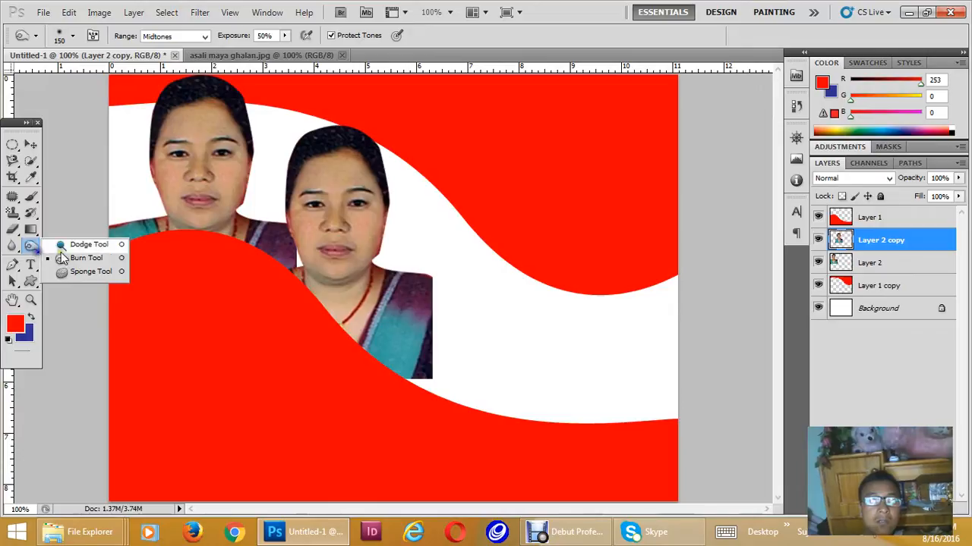
pyautogui.click(87, 245)
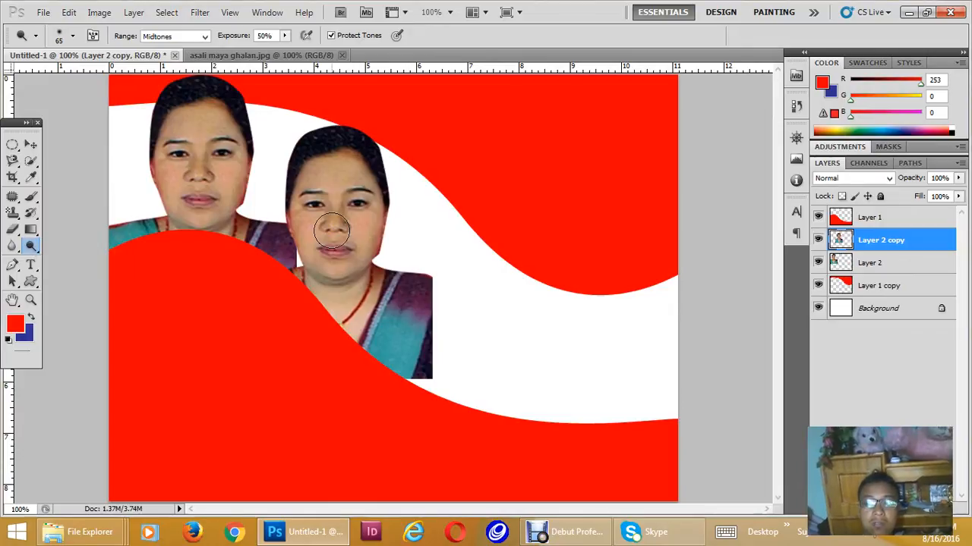
pyautogui.press(']')
pyautogui.press(']')
pyautogui.press(']')
pyautogui.press(']')
pyautogui.press(']')
pyautogui.moveTo(332, 234)
pyautogui.mouseDown()
pyautogui.moveTo(329, 185)
pyautogui.moveTo(350, 207)
pyautogui.mouseUp()
# - Add two more portrait copies along the white band, lightening each one further with the Dodge tool at 50% exposure
pyautogui.click(31, 144)
pyautogui.moveTo(360, 282); pyautogui.dragTo(478, 351)
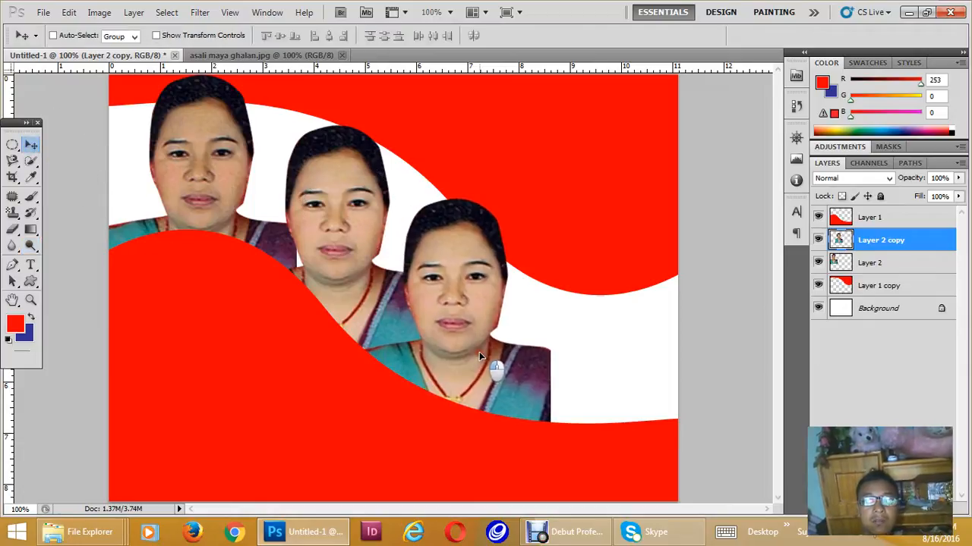
pyautogui.click(30, 244)
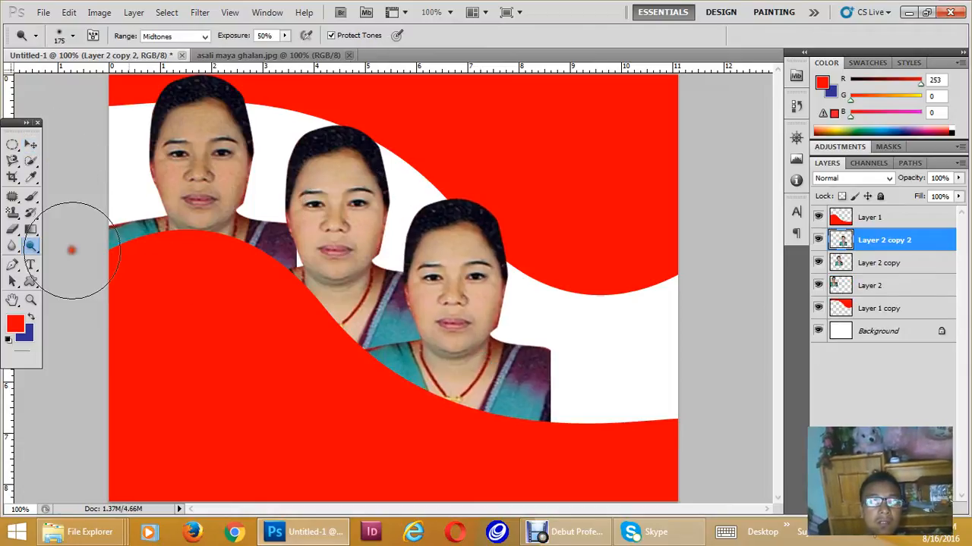
pyautogui.moveTo(531, 314)
pyautogui.mouseDown()
pyautogui.moveTo(475, 265)
pyautogui.moveTo(454, 321)
pyautogui.moveTo(569, 326)
pyautogui.moveTo(597, 356)
pyautogui.moveTo(599, 338)
pyautogui.moveTo(615, 349)
pyautogui.moveTo(636, 375)
pyautogui.mouseUp()
pyautogui.hotkey('ctrl', '-')
pyautogui.hotkey('ctrl', '-')
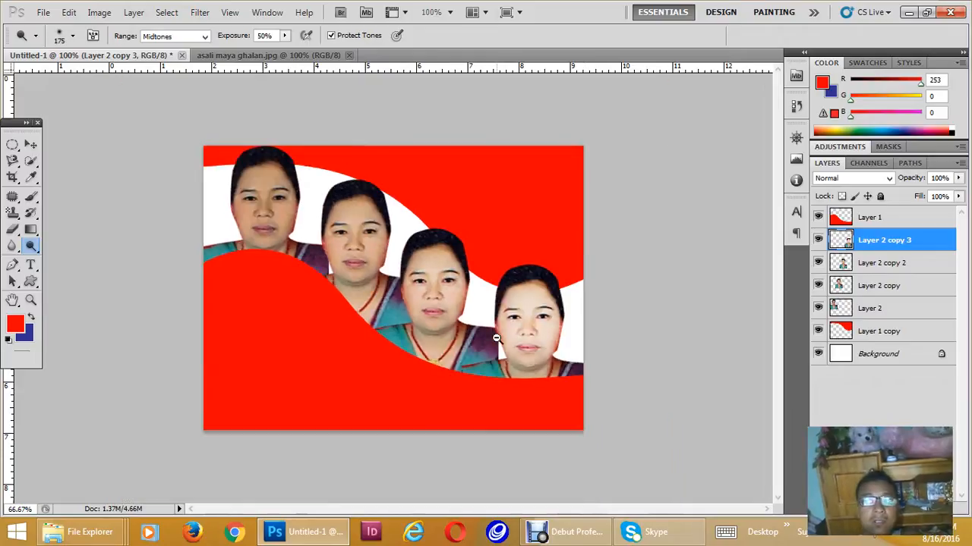
pyautogui.hotkey('ctrl', '+')
pyautogui.press('v')
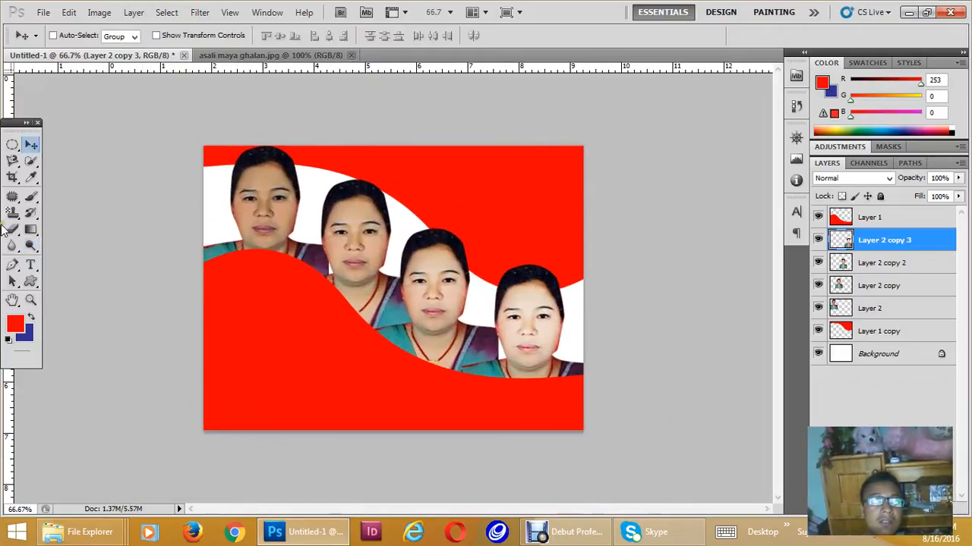
# - Draw a text box across the red area at the canvas's upper right and set its font to Preeti
pyautogui.click(31, 265)
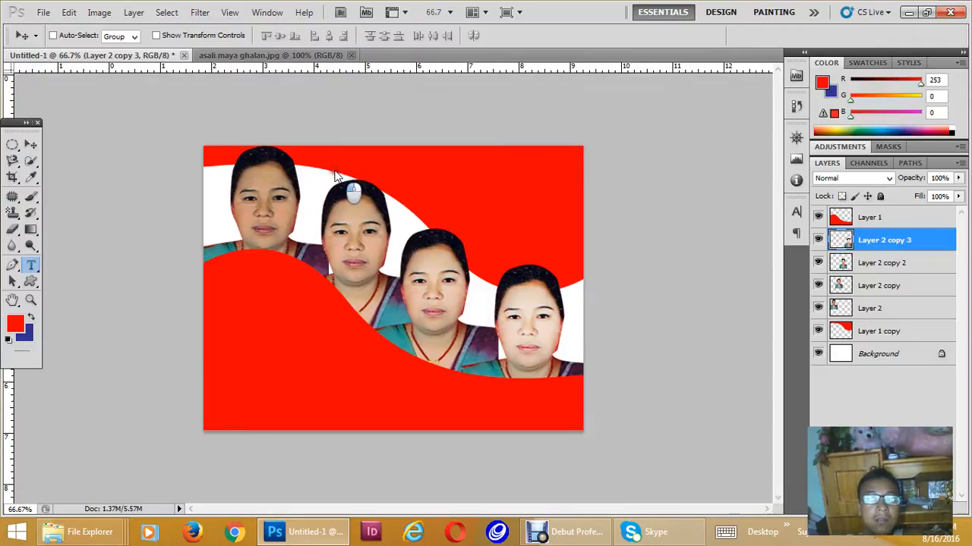
pyautogui.click(30, 266)
pyautogui.click(31, 148)
pyautogui.click(32, 265)
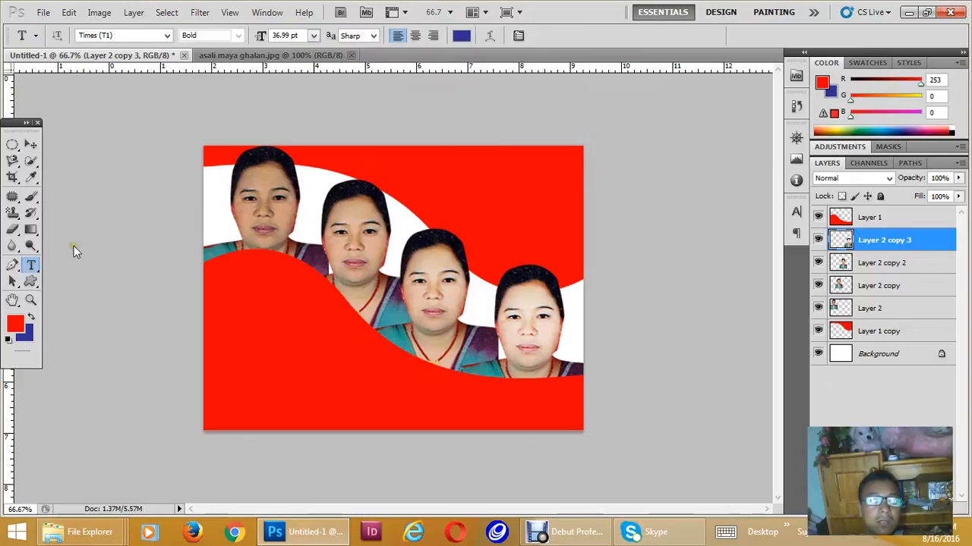
pyautogui.moveTo(339, 161); pyautogui.dragTo(581, 216)
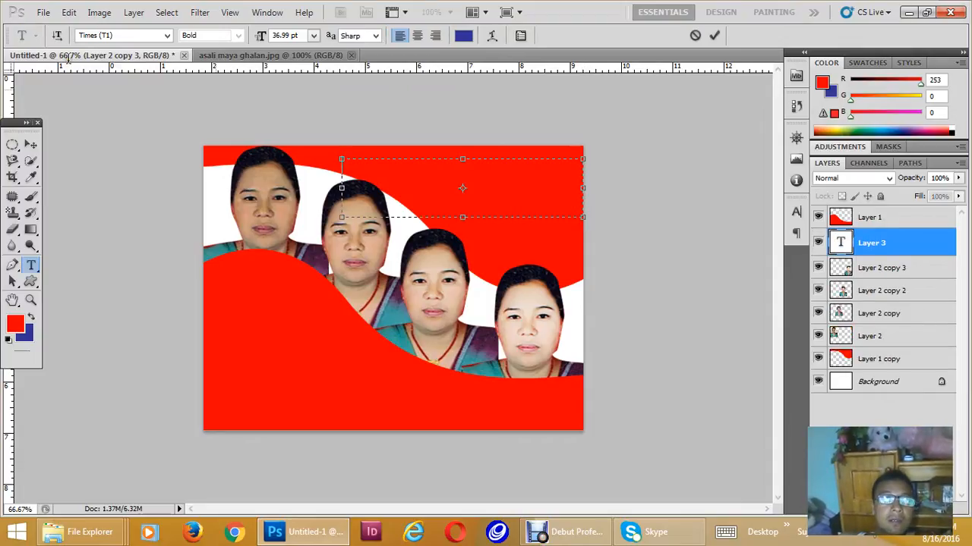
pyautogui.click(124, 36)
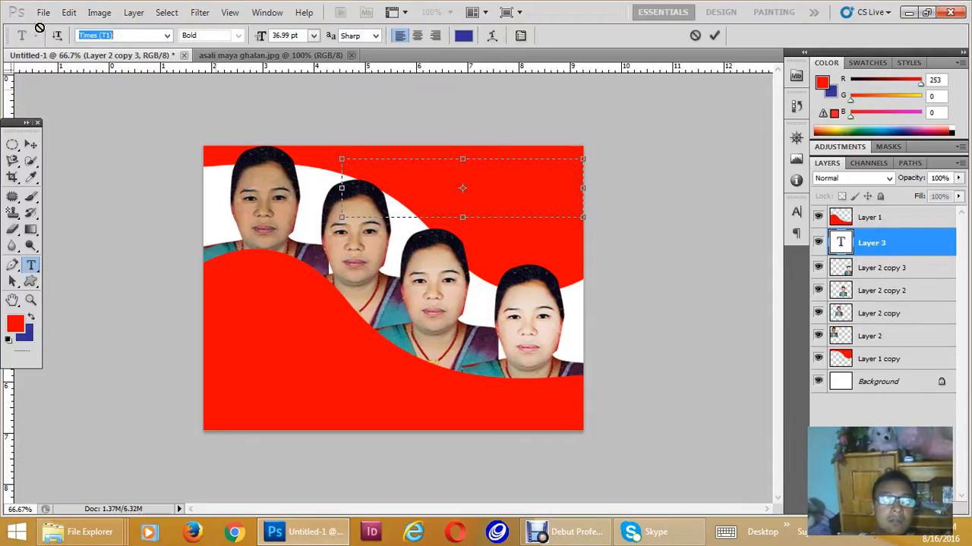
pyautogui.write('Preeti')
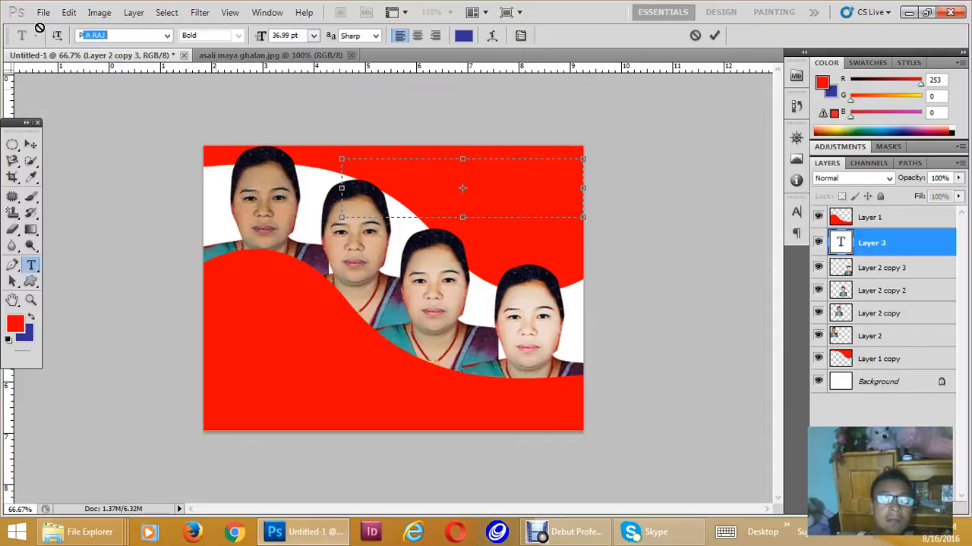
pyautogui.press('Return')
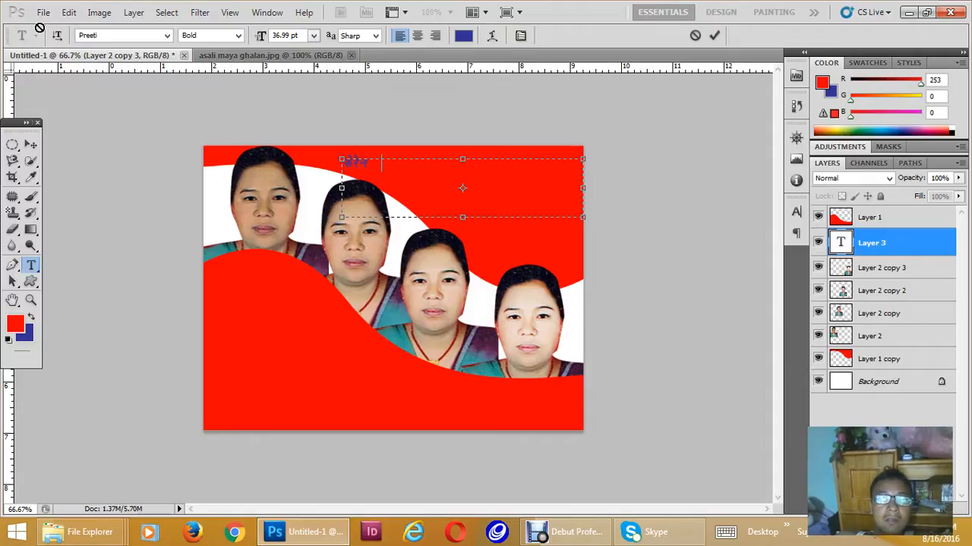
# - Enter the Nepali caption "फेरेनलब्लीले बनाउछ दुई हप्तामै गोहोरो" in the text box and commit it
pyautogui.write('DdLn] ')
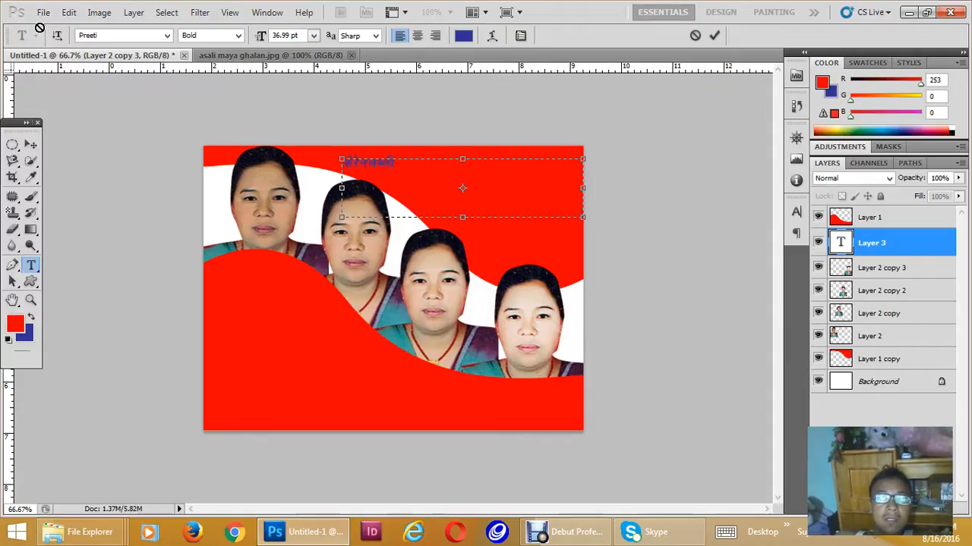
pyautogui.write('agfp')
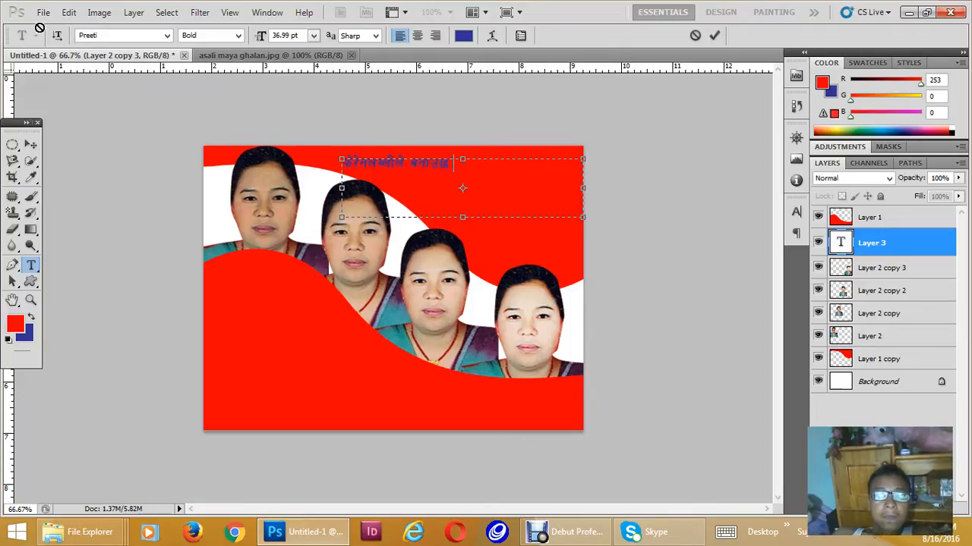
pyautogui.write("5 b'O{ xKtfd}")
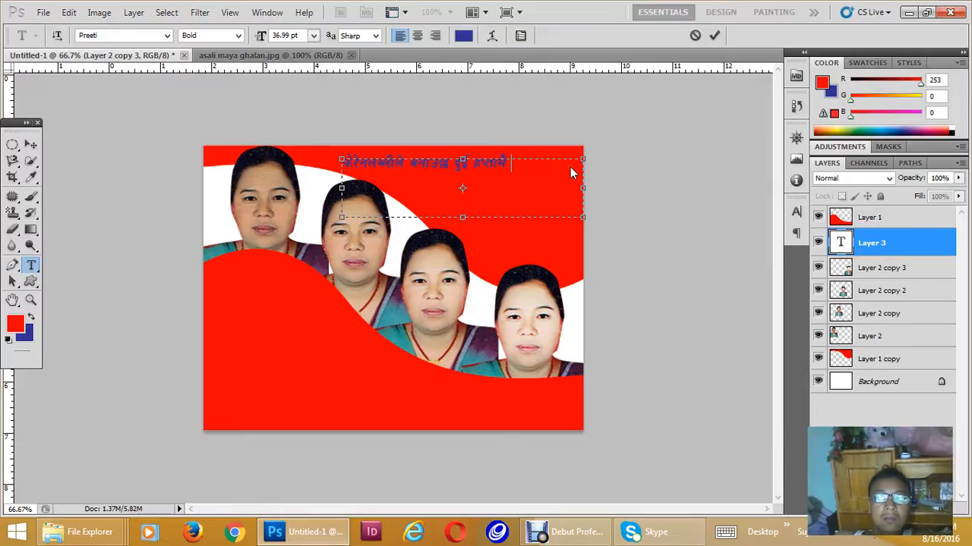
pyautogui.write(' uf]/f]')
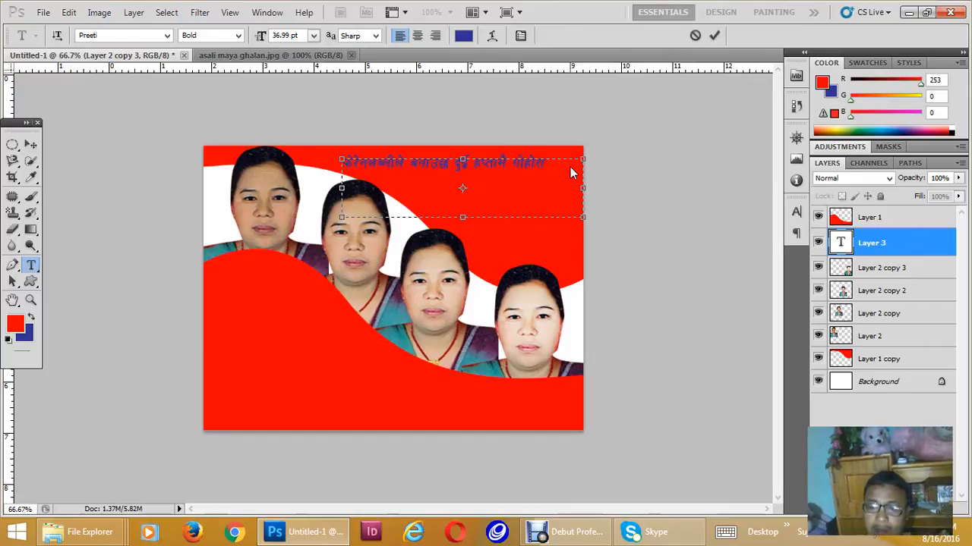
pyautogui.click(31, 144)
# - Recolour the whole caption white (ffffff) and shift it slightly up and to the left on the red area
pyautogui.hotkey('ctrl', '+')
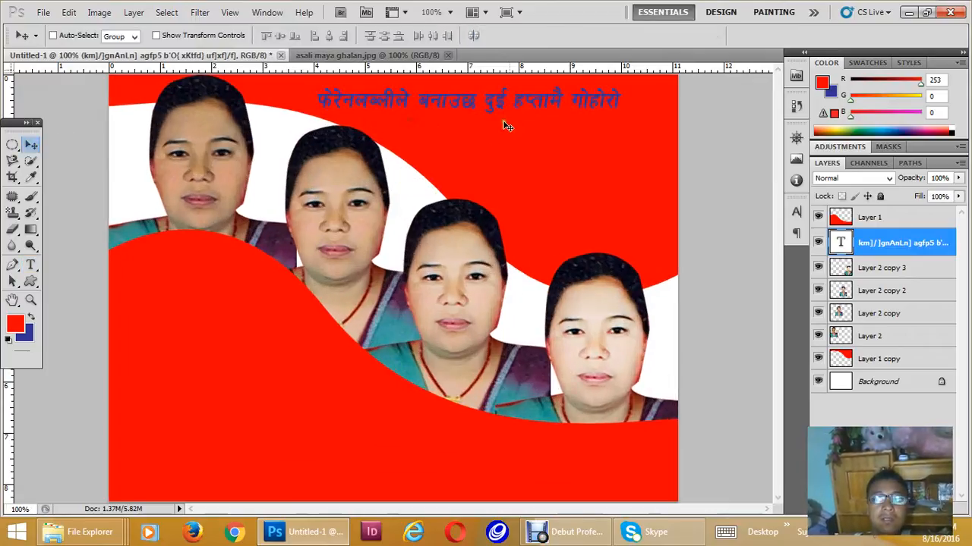
pyautogui.press('t')
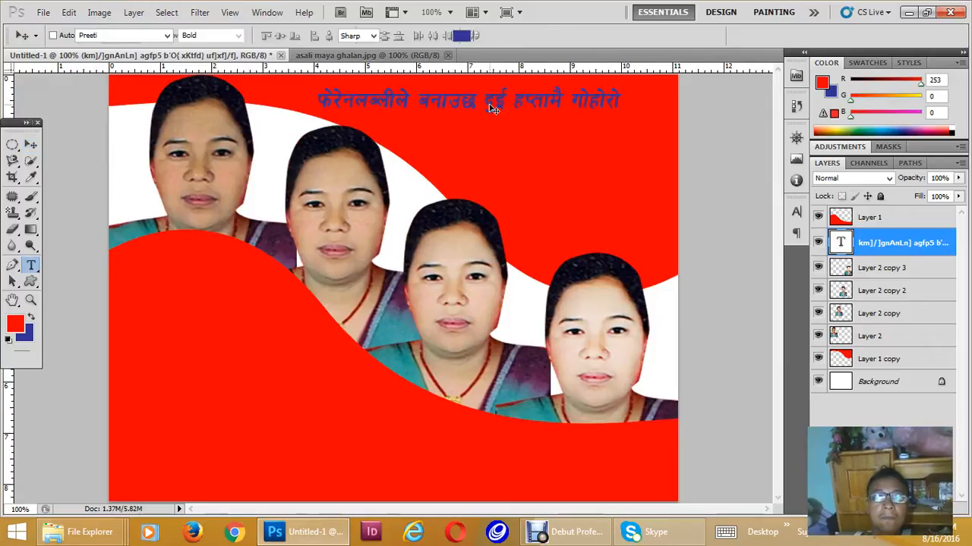
pyautogui.click(492, 108)
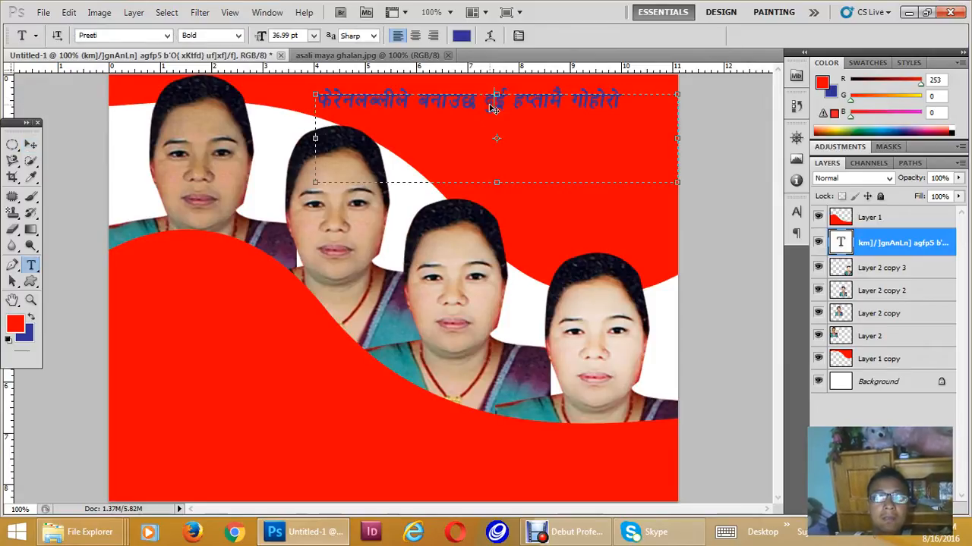
pyautogui.hotkey('ctrl', 'a')
pyautogui.click(17, 324)
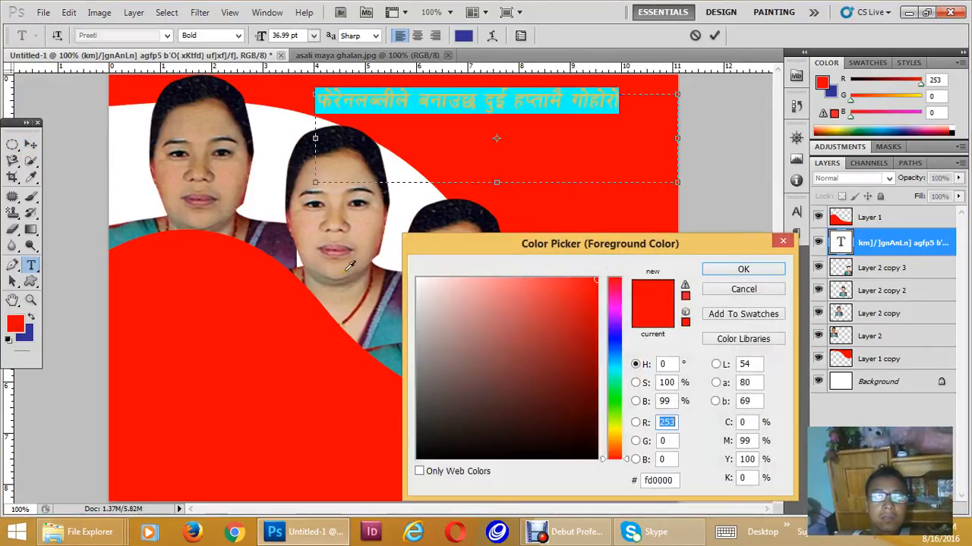
pyautogui.click(712, 279)
pyautogui.click(30, 144)
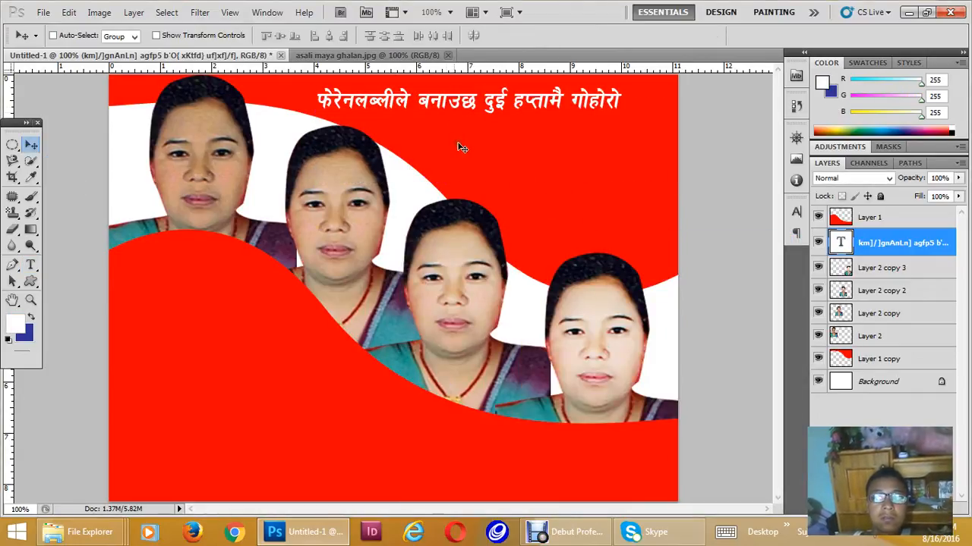
pyautogui.moveTo(454, 104); pyautogui.dragTo(442, 100)
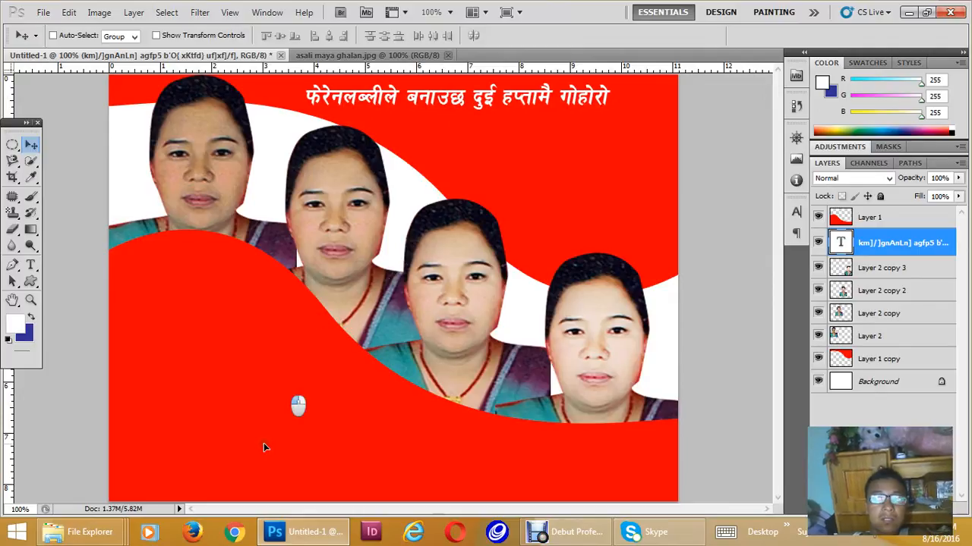
# - Duplicate the caption layer, stack the copy above Layer 1 and place it in the canvas's lower-left red area
pyautogui.hotkey('ctrl', 'j')
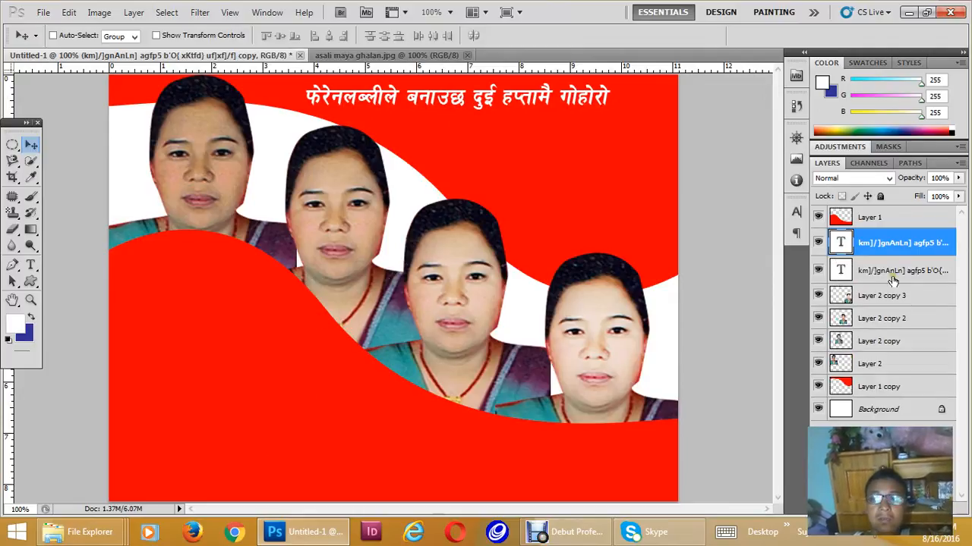
pyautogui.moveTo(882, 244); pyautogui.dragTo(884, 215)
pyautogui.moveTo(335, 425)
pyautogui.mouseDown()
pyautogui.moveTo(346, 445)
pyautogui.moveTo(337, 429)
pyautogui.mouseUp()
pyautogui.hotkey('ctrl', '-')
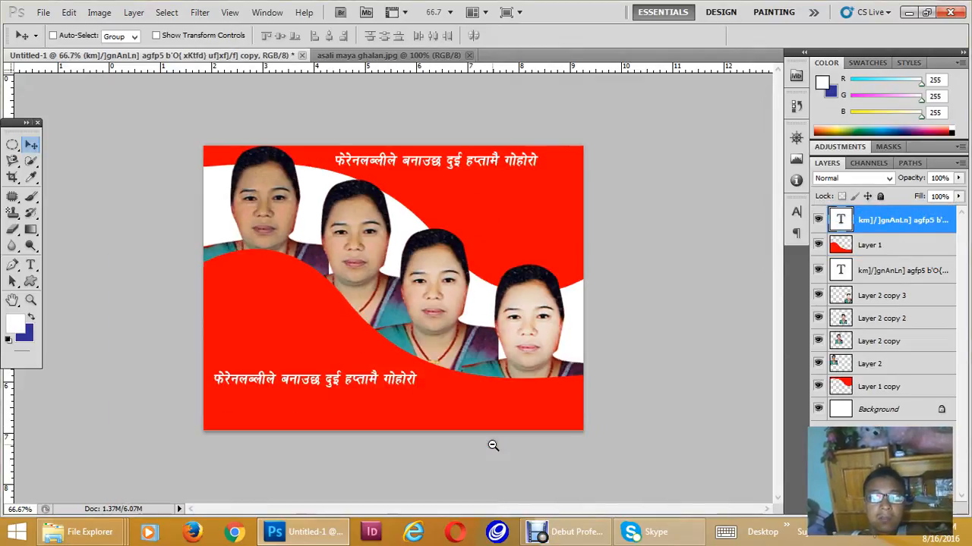
pyautogui.scroll(2, 425, 267)
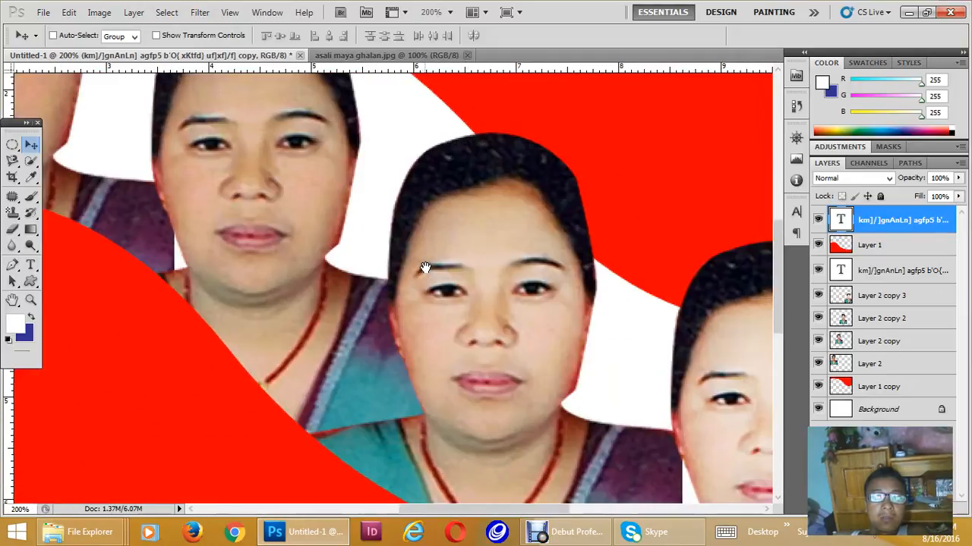
pyautogui.scroll(-3, 425, 267)
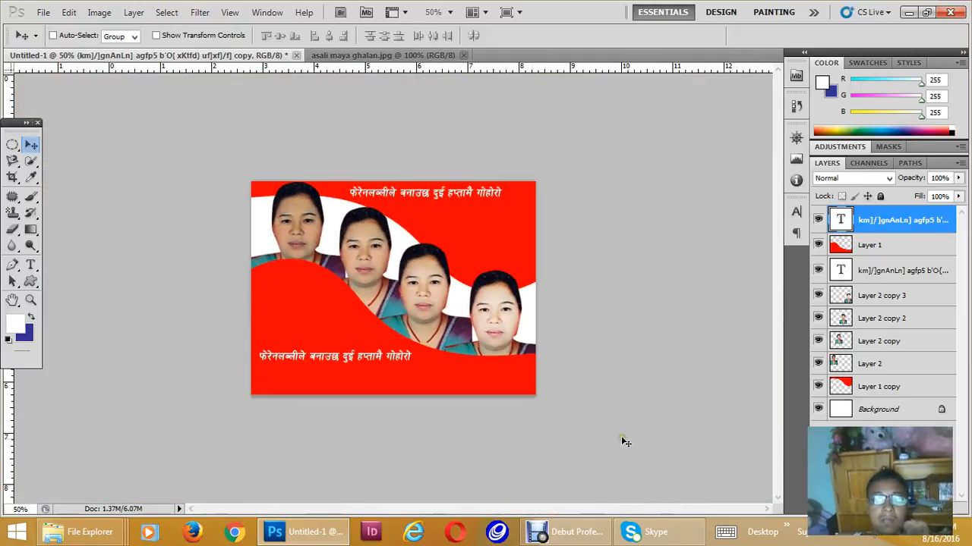